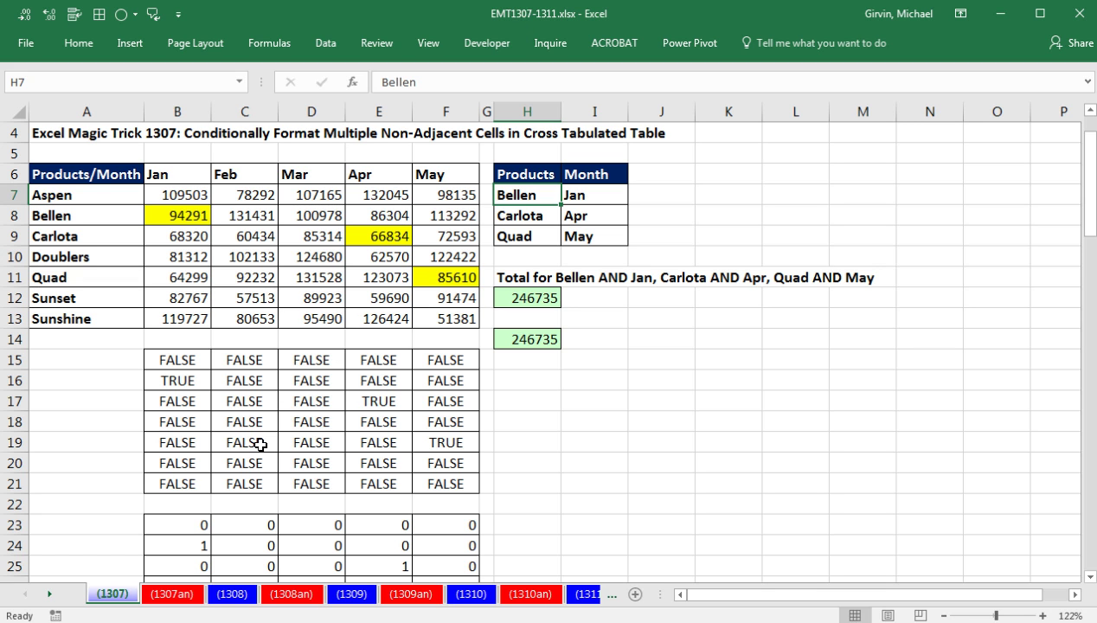
Examine the cross-tabulated sales table, the product and month criteria in H7:I9, the highlighted cells, and the SUM and INDEX formula in H12
left_click_drag(173, 197, 449, 316)
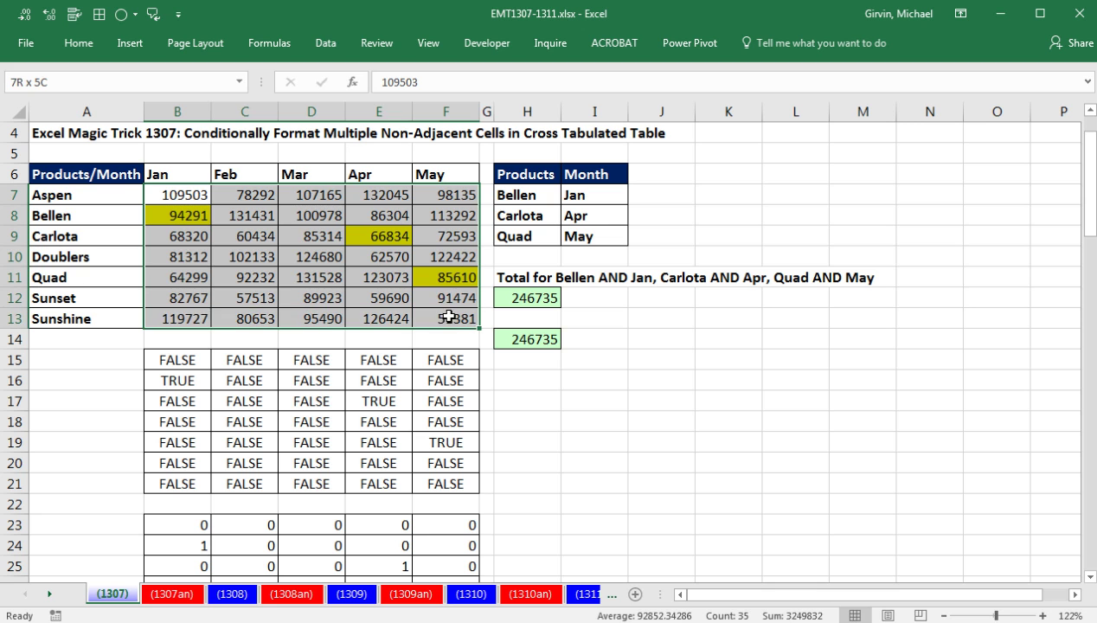
left_click_drag(91, 192, 100, 319)
left_click_drag(157, 173, 424, 178)
left_click_drag(524, 196, 589, 237)
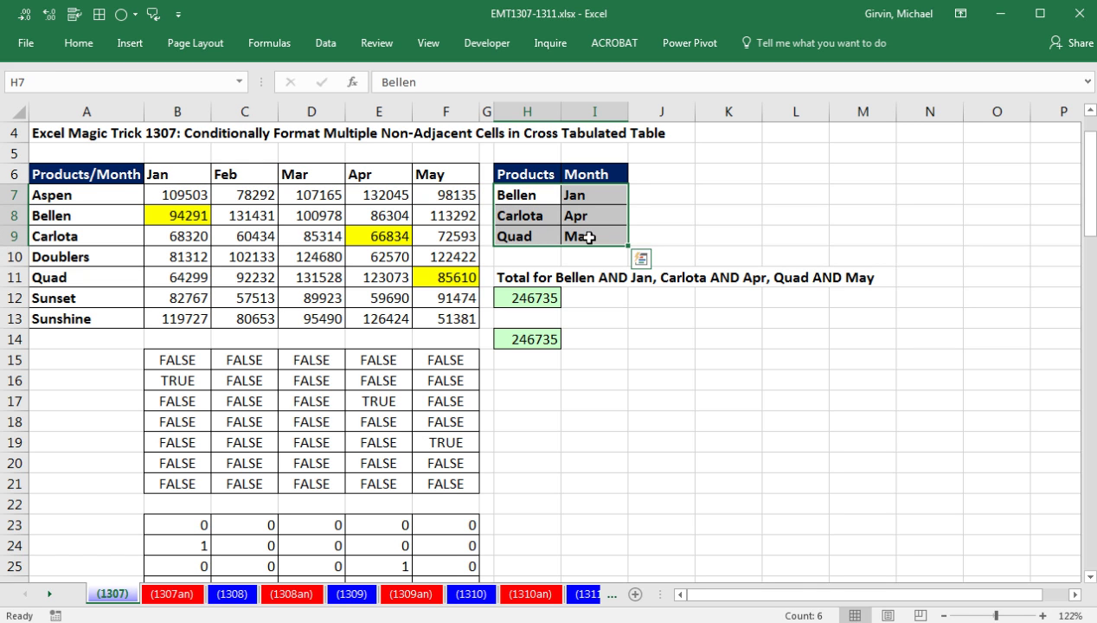
left_click(179, 217)
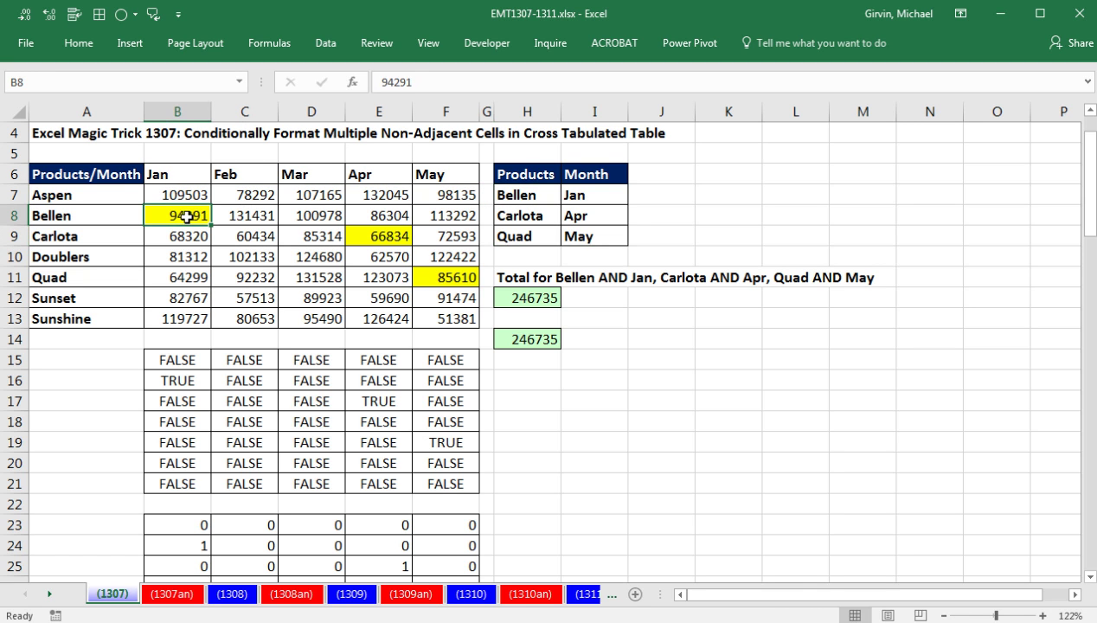
left_click(378, 236)
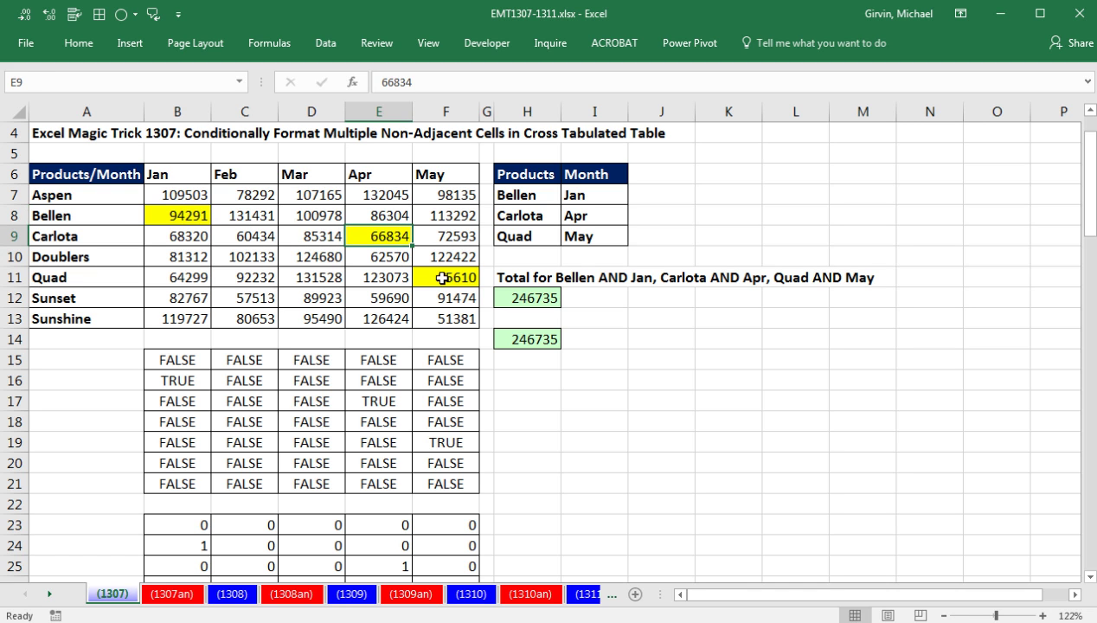
left_click(441, 277)
left_click_drag(510, 195, 579, 231)
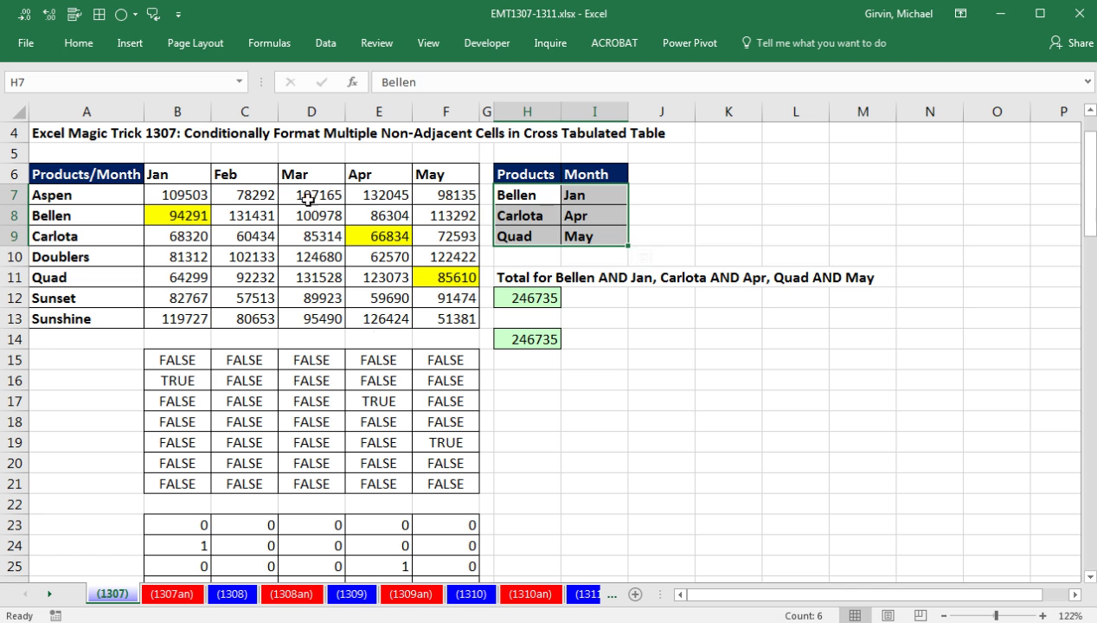
double_click(517, 297)
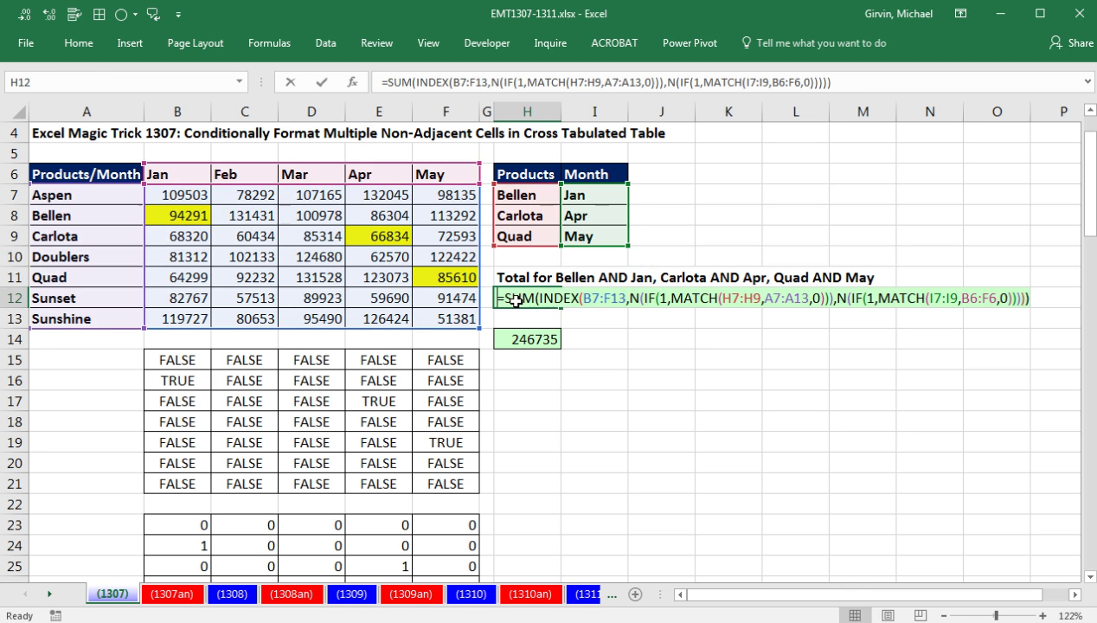
key("Escape")
scroll(413, 301, "up", 1)
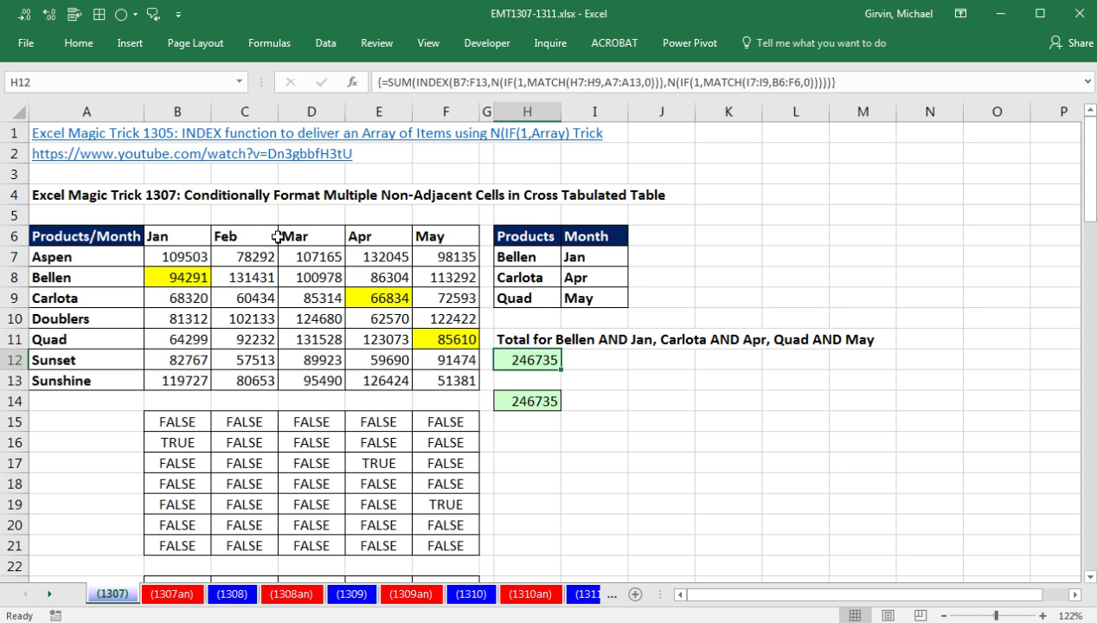
scroll(1089, 586, "down", 1)
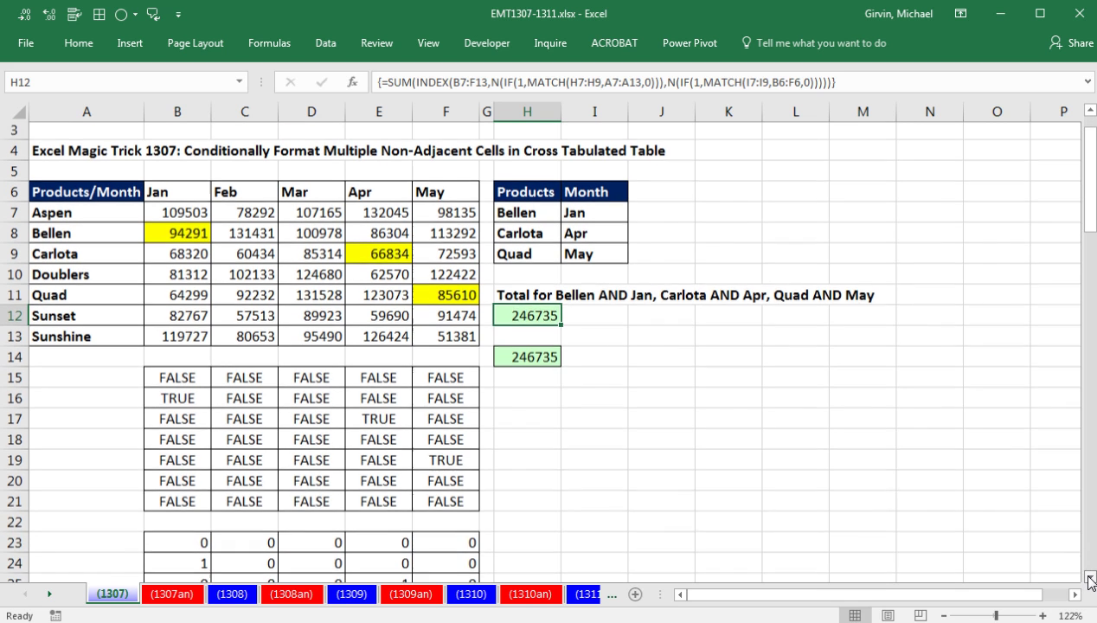
left_click(189, 195)
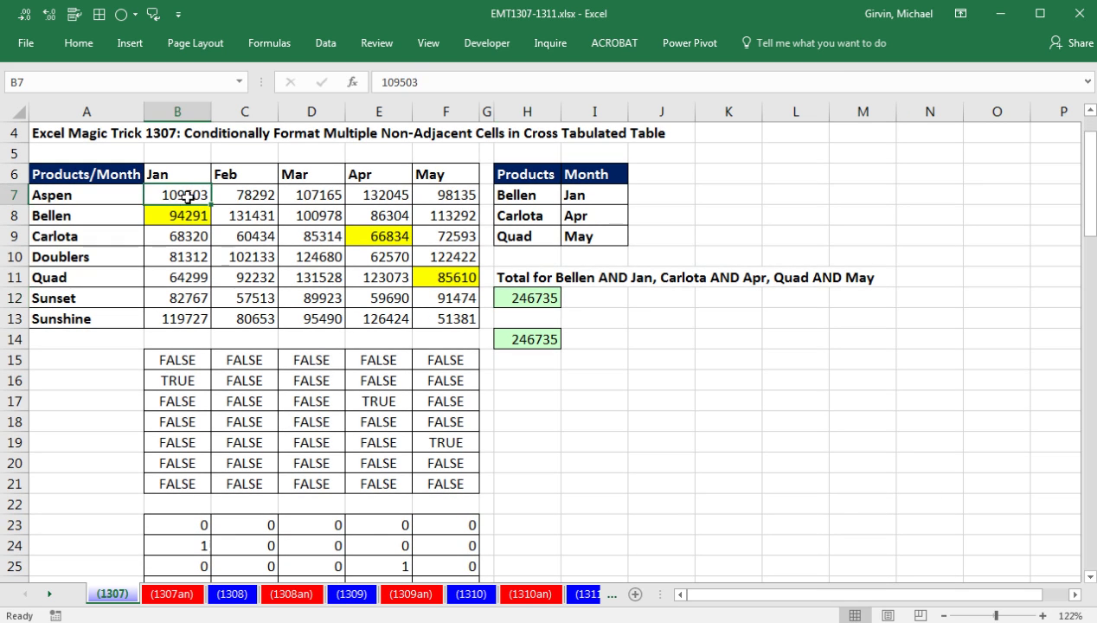
left_click_drag(177, 194, 445, 318)
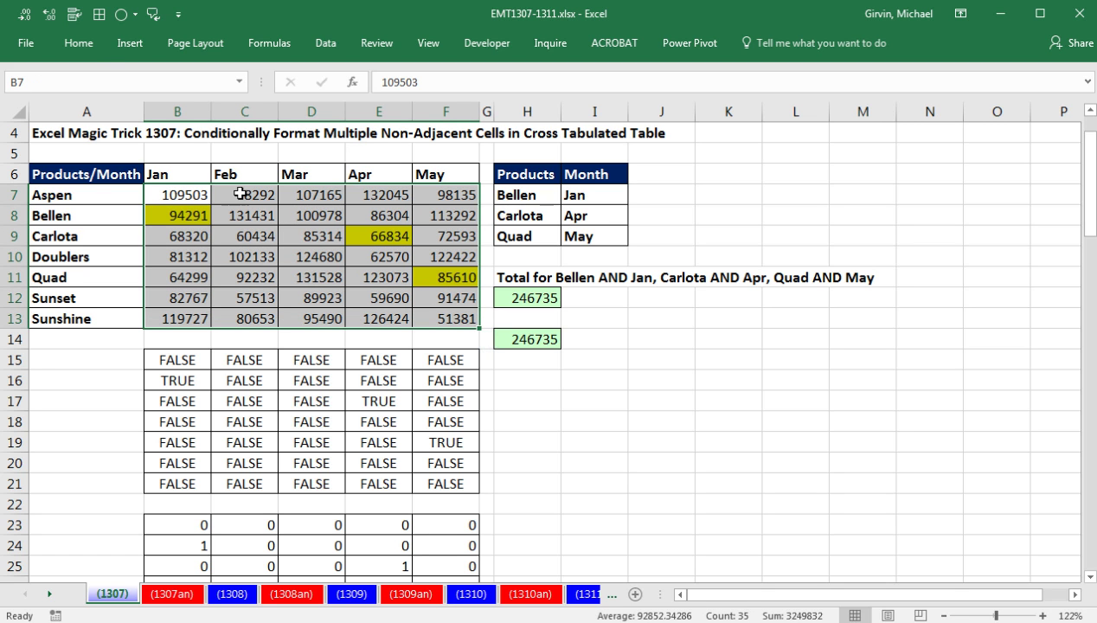
left_click(80, 43)
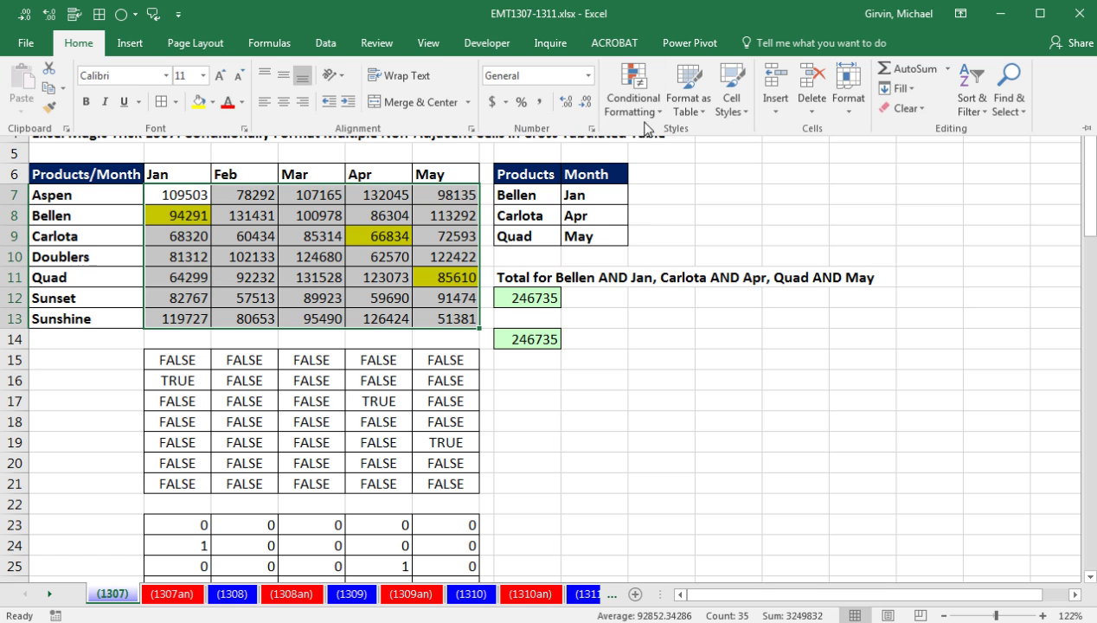
left_click(661, 115)
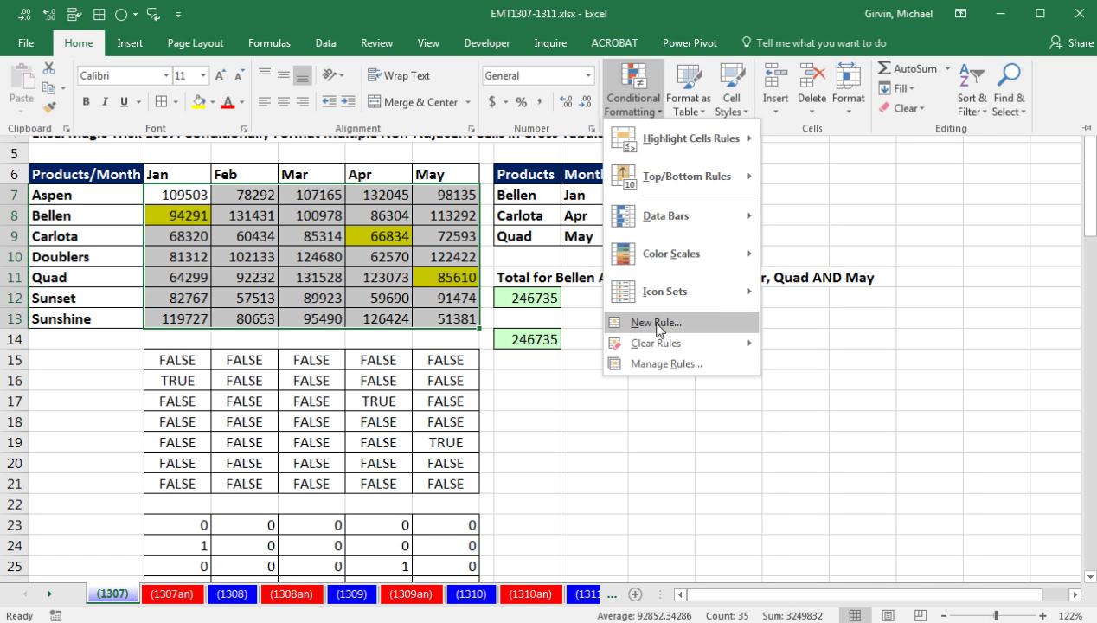
key("Escape")
key("Escape")
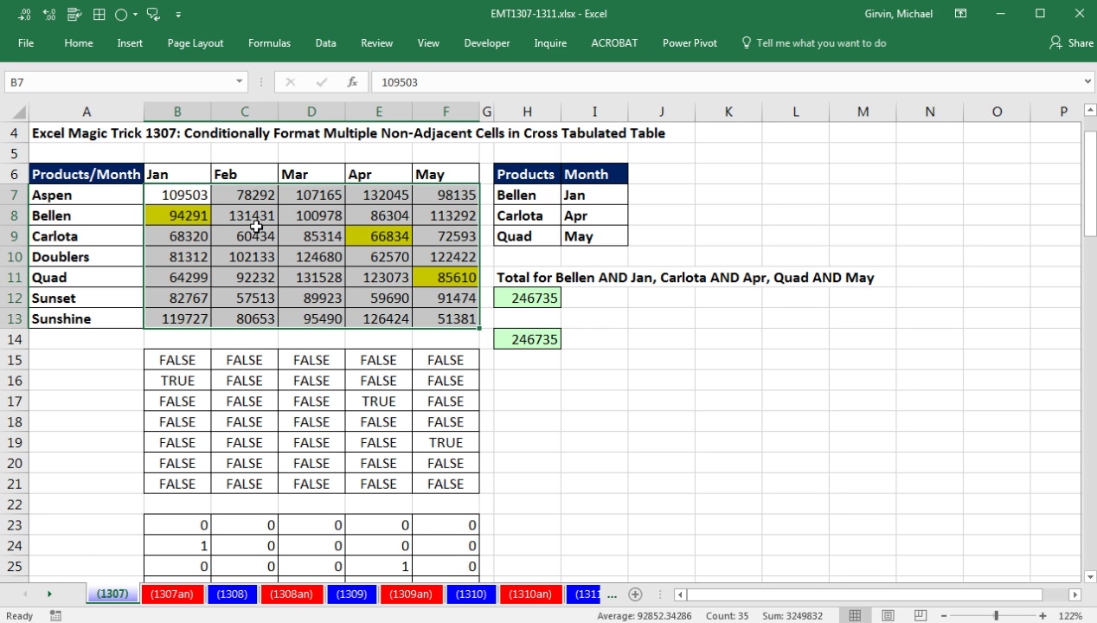
Compare the highlighted and unhighlighted Bellen sales cells with the logical tests in B16 and E17 and their product and month headers
left_click(187, 216)
left_click(236, 216)
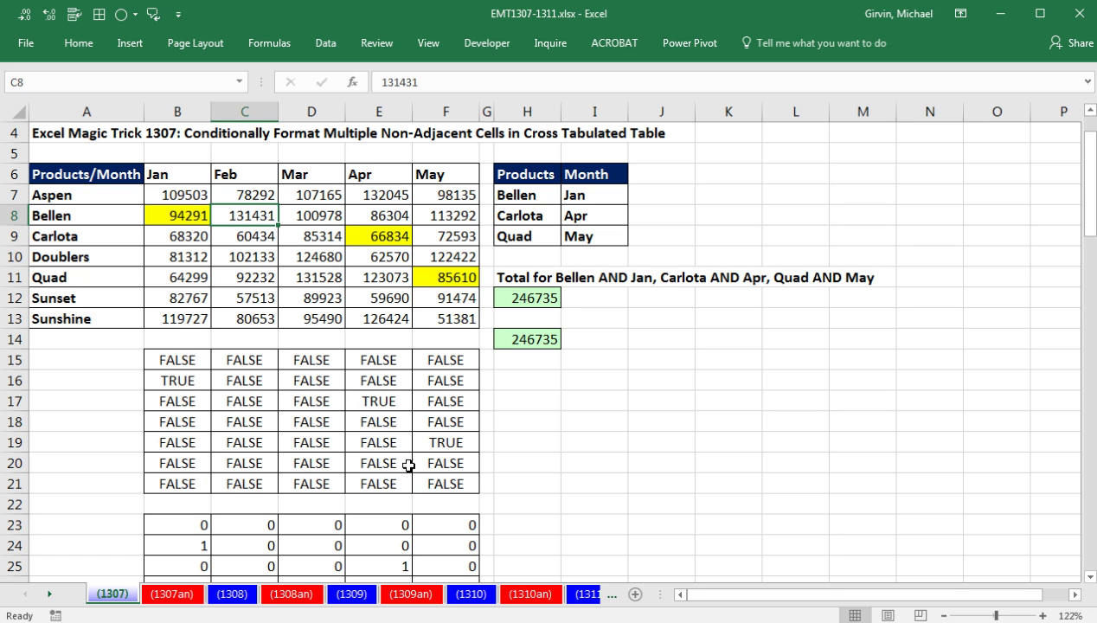
left_click(186, 381)
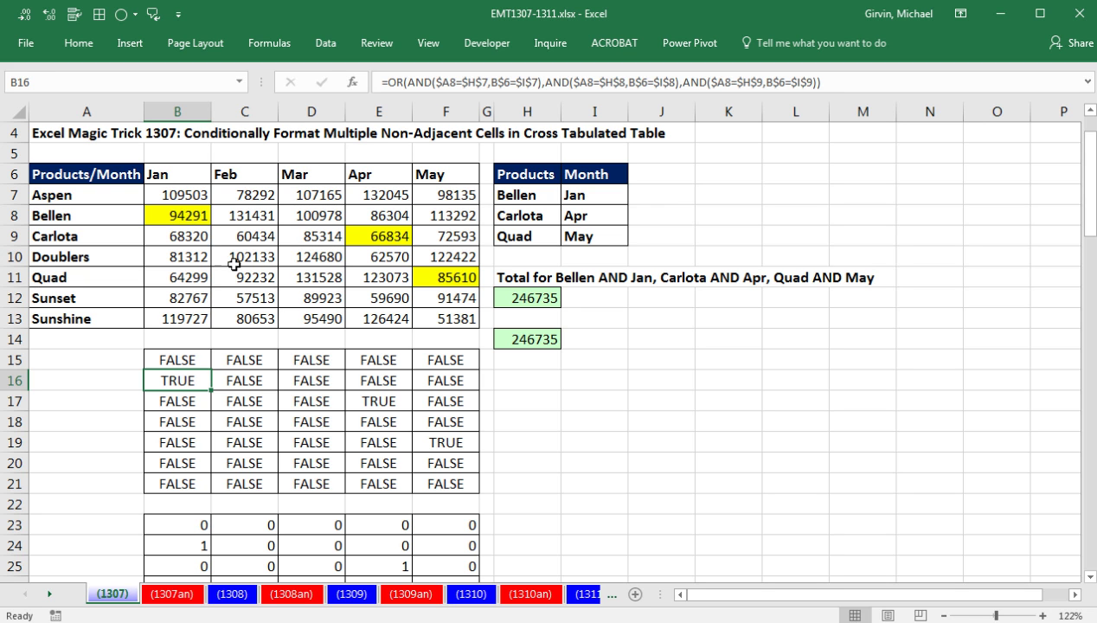
left_click(370, 397)
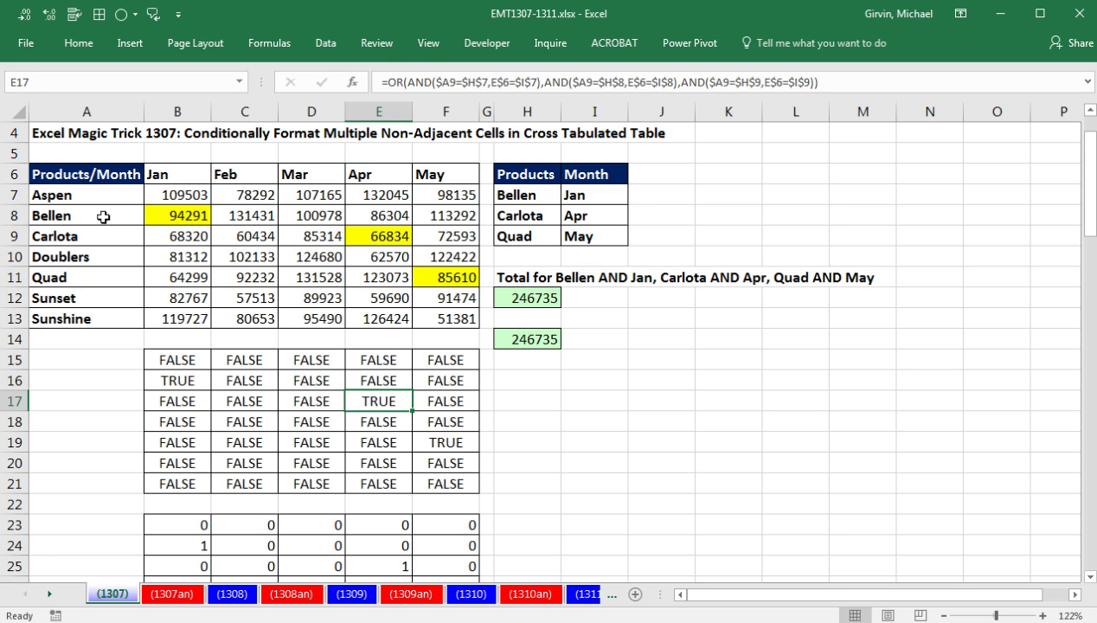
left_click(87, 198)
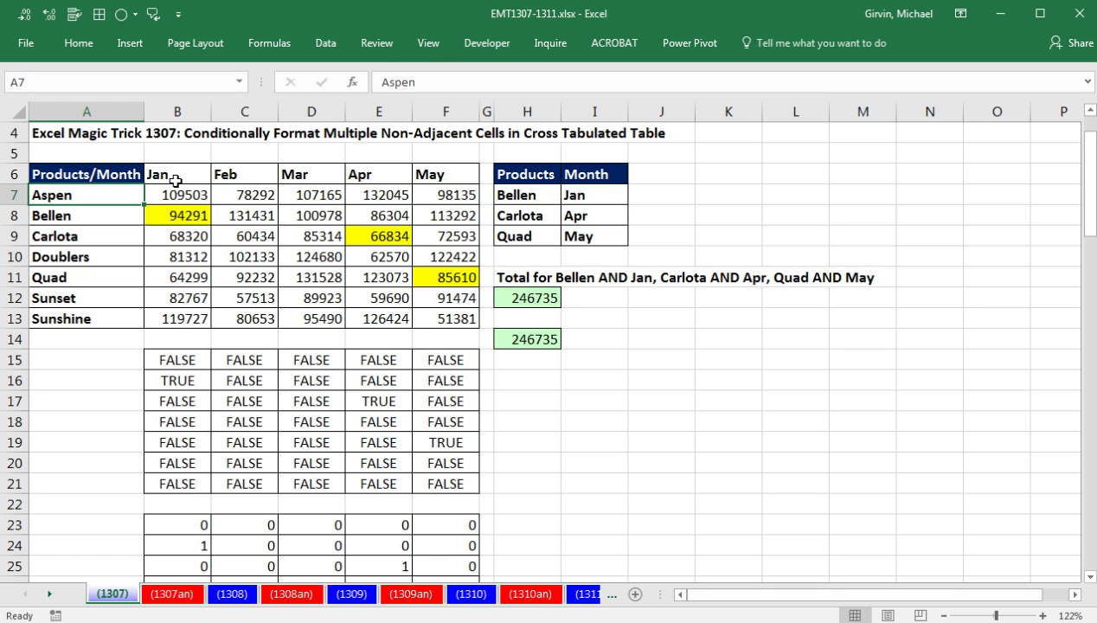
left_click(176, 180)
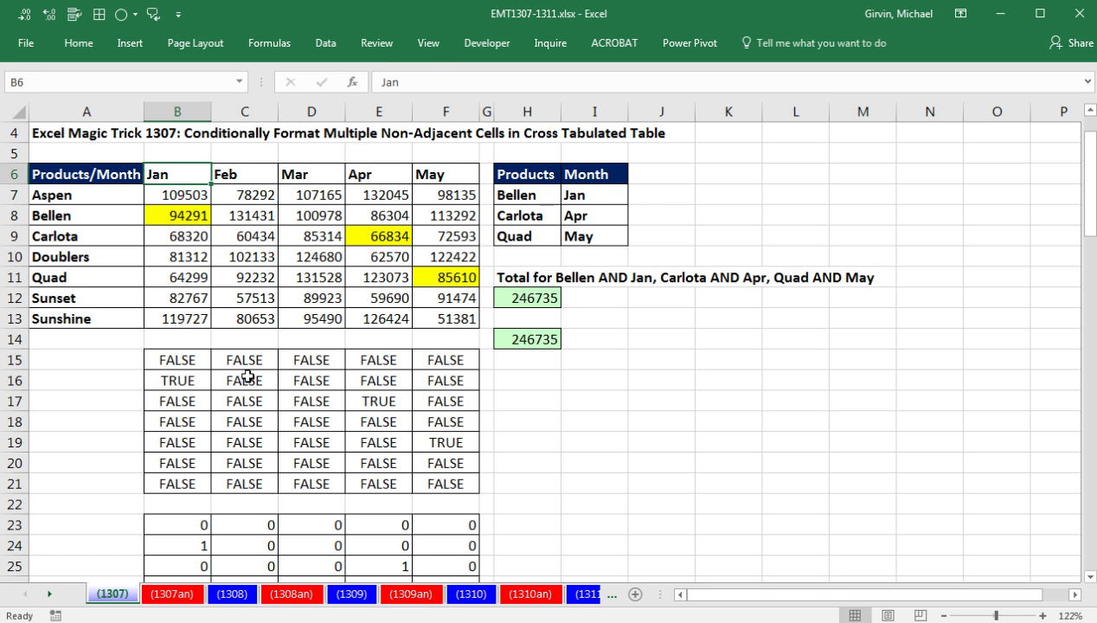
Inspect the logical formula in B15, examining each of the three AND conditions inside the OR function
double_click(180, 360)
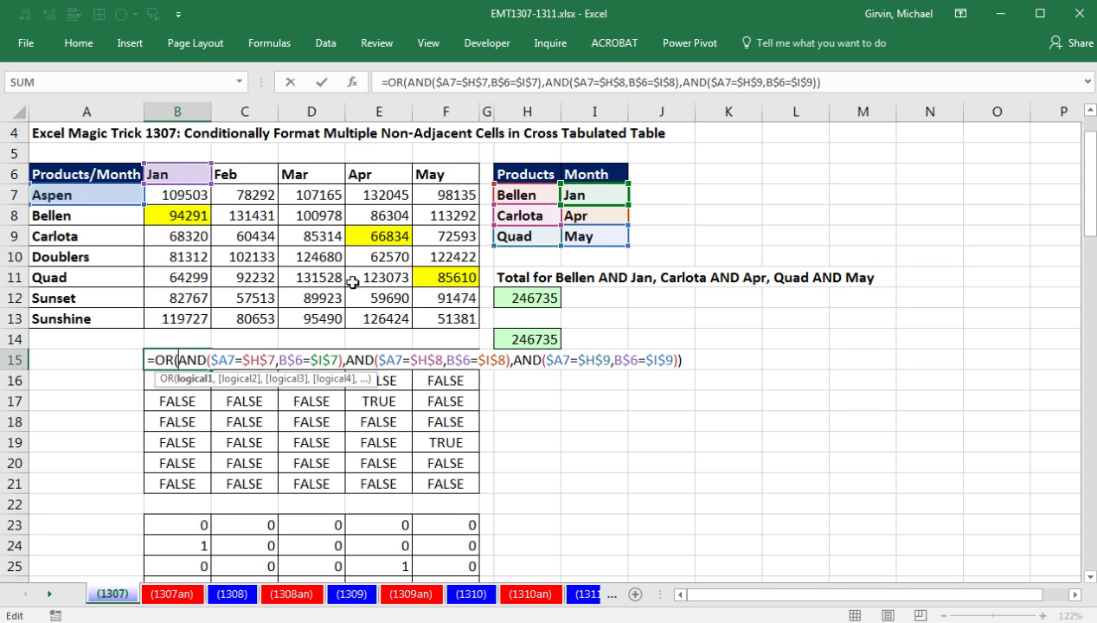
left_click(193, 379)
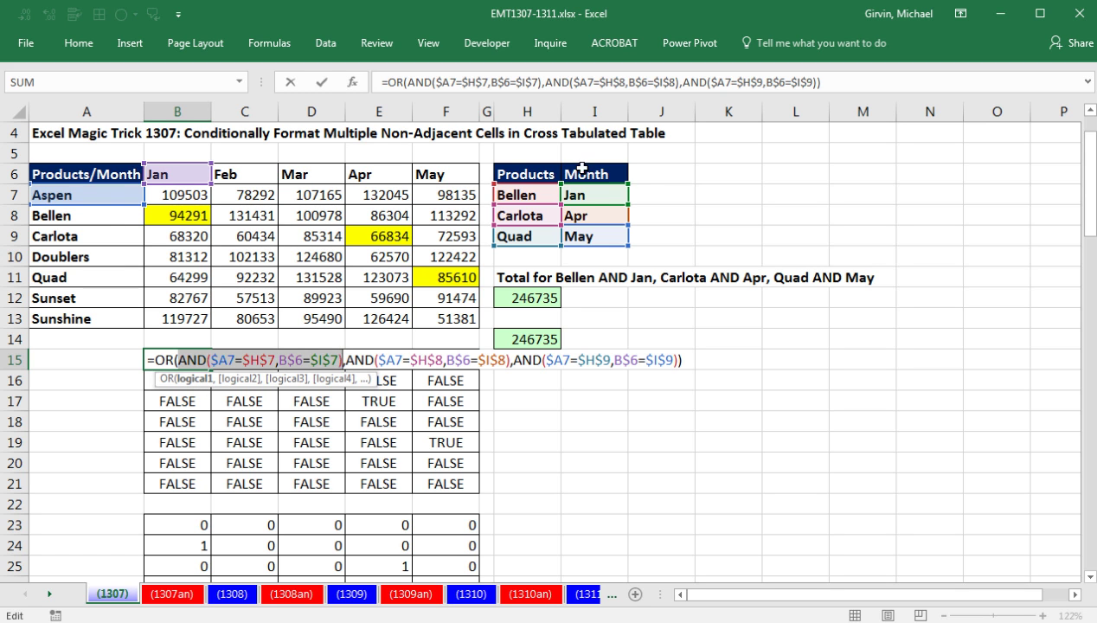
left_click(245, 383)
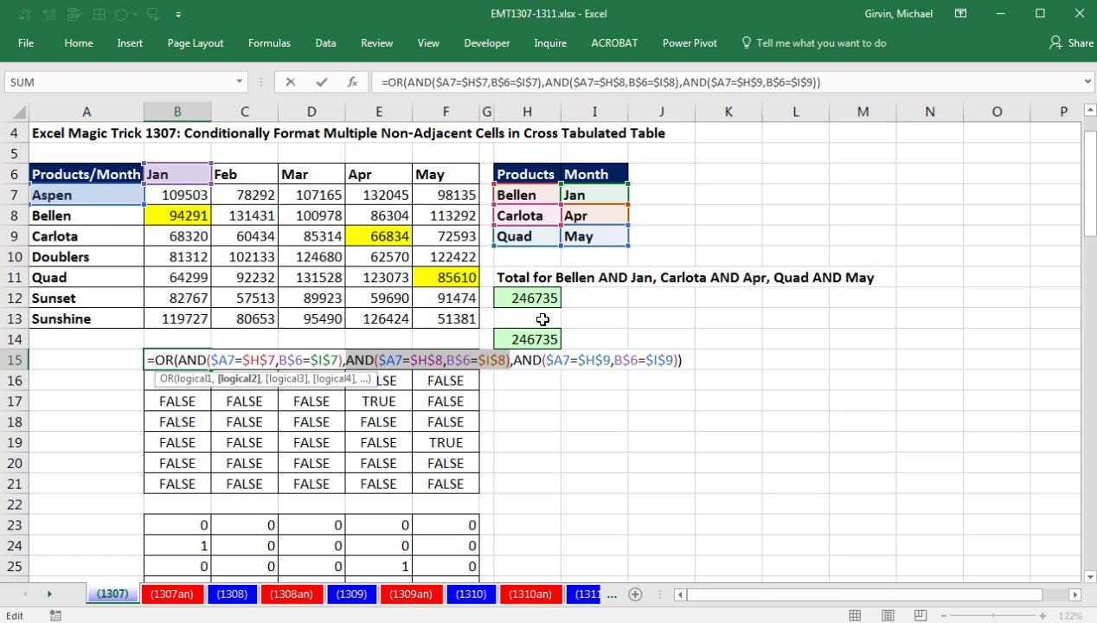
left_click(286, 378)
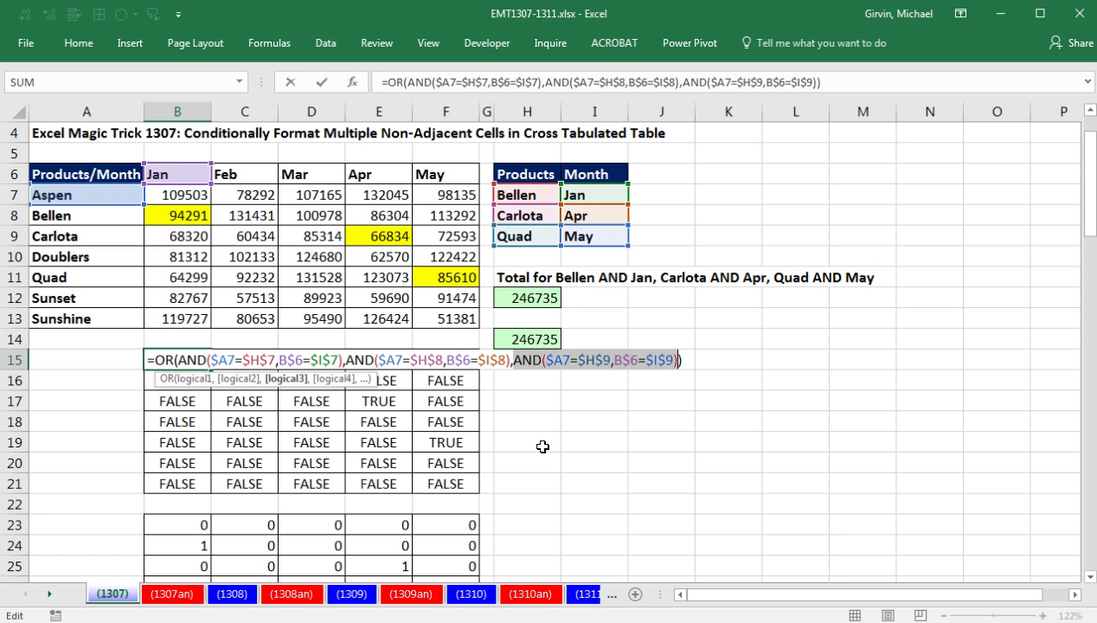
key("ctrl+Return")
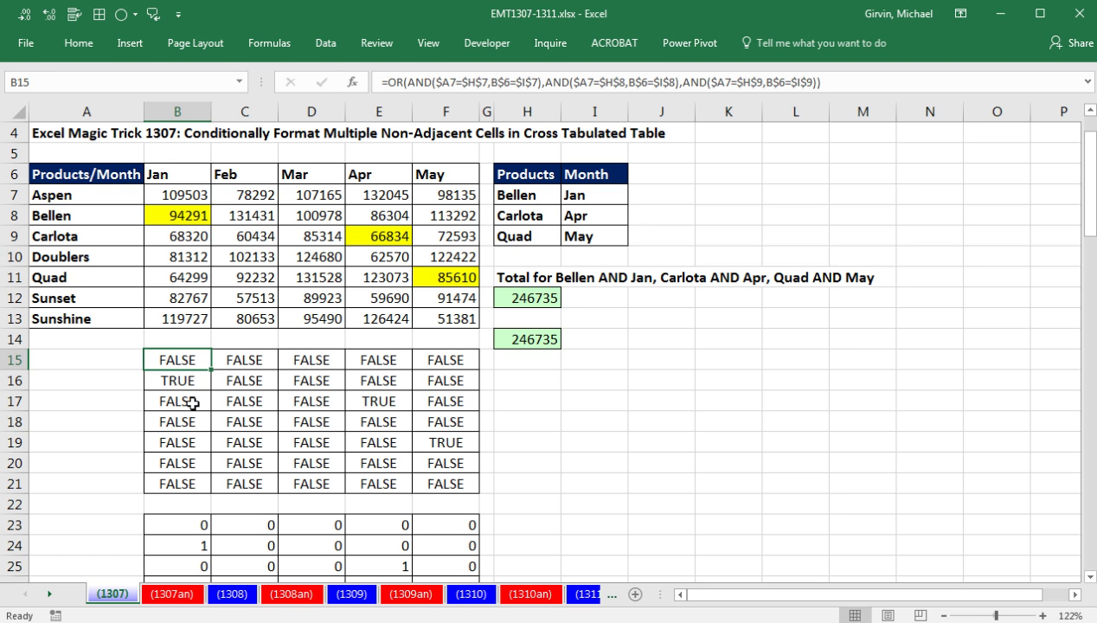
Hide rows 15 through 22, which hold the TRUE/FALSE grid
left_click_drag(14, 358, 33, 504)
right_click(16, 391)
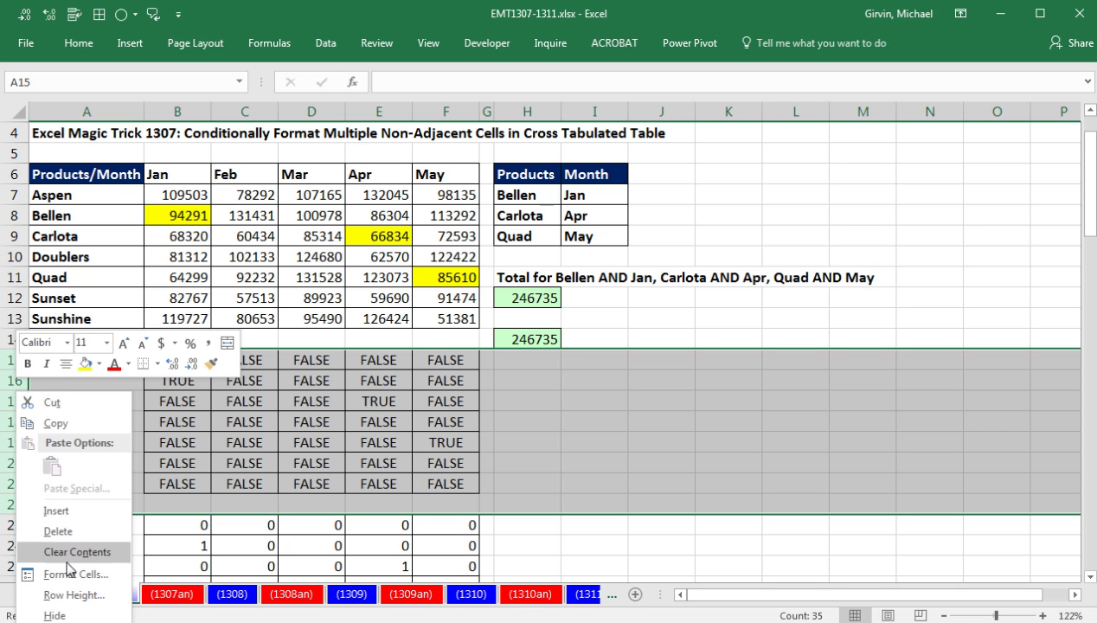
left_click(54, 615)
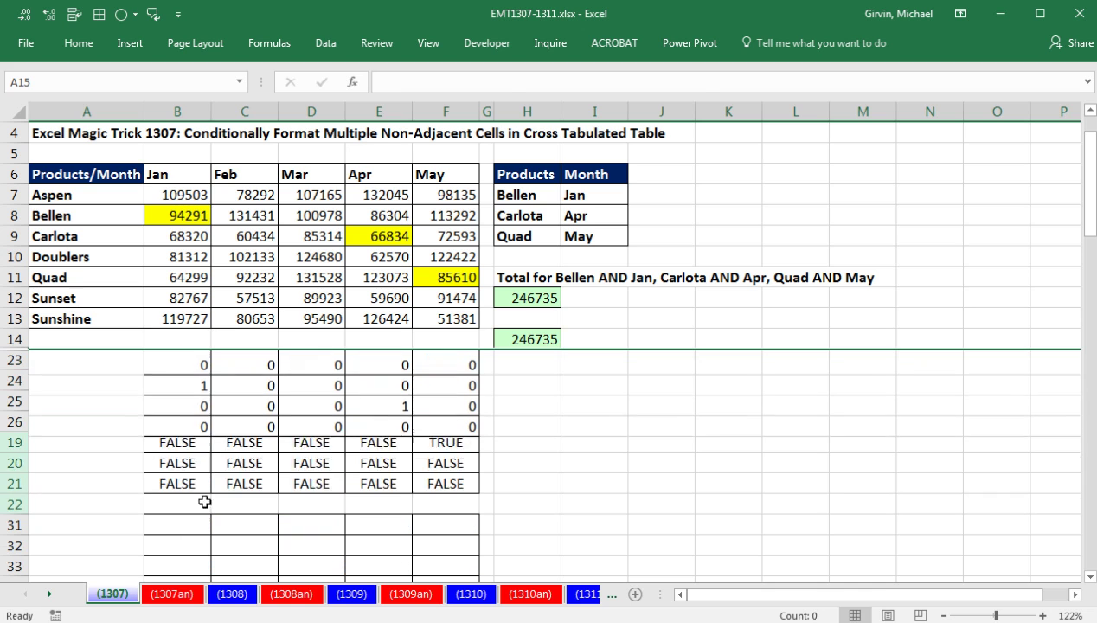
Review the Boolean multiplication and addition formula in B23 and hide rows 23 through 30
double_click(176, 360)
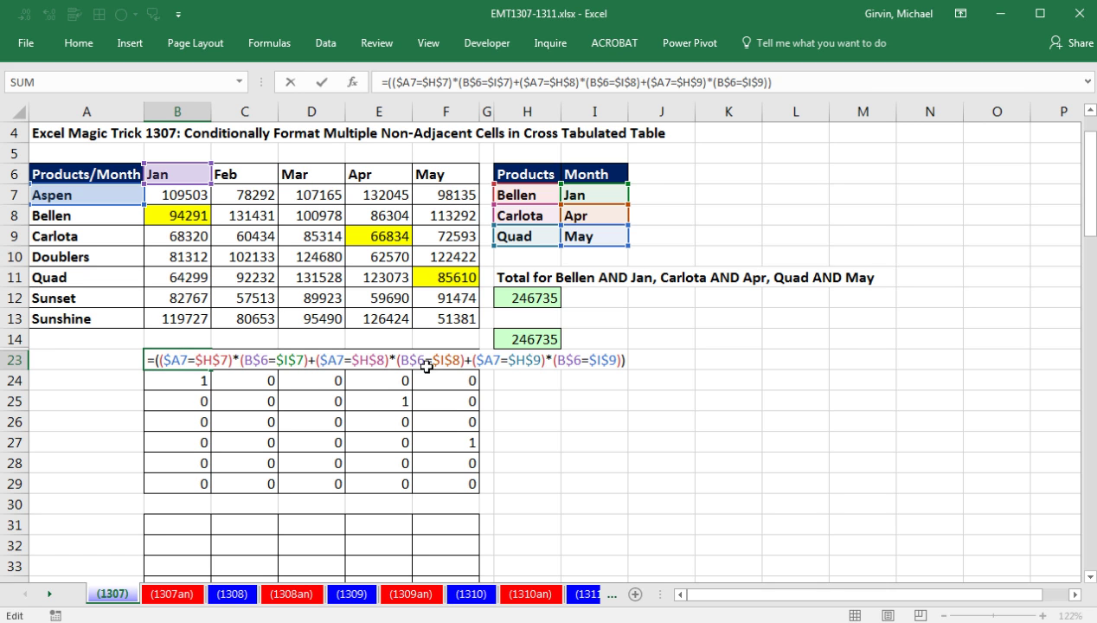
key("ctrl+Return")
left_click_drag(21, 356, 45, 496)
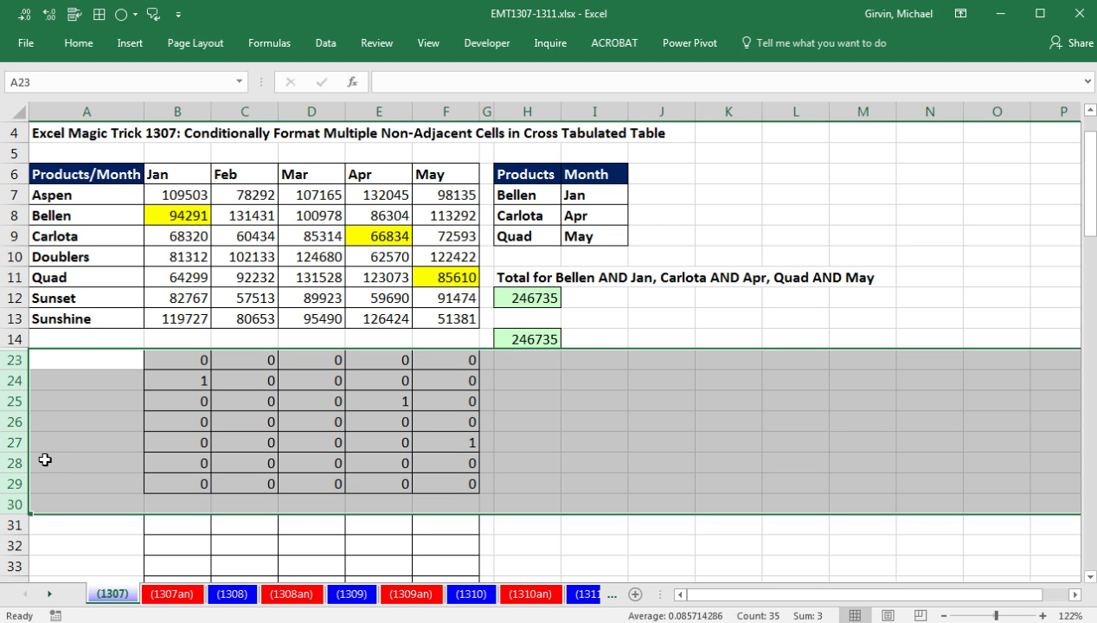
right_click(27, 368)
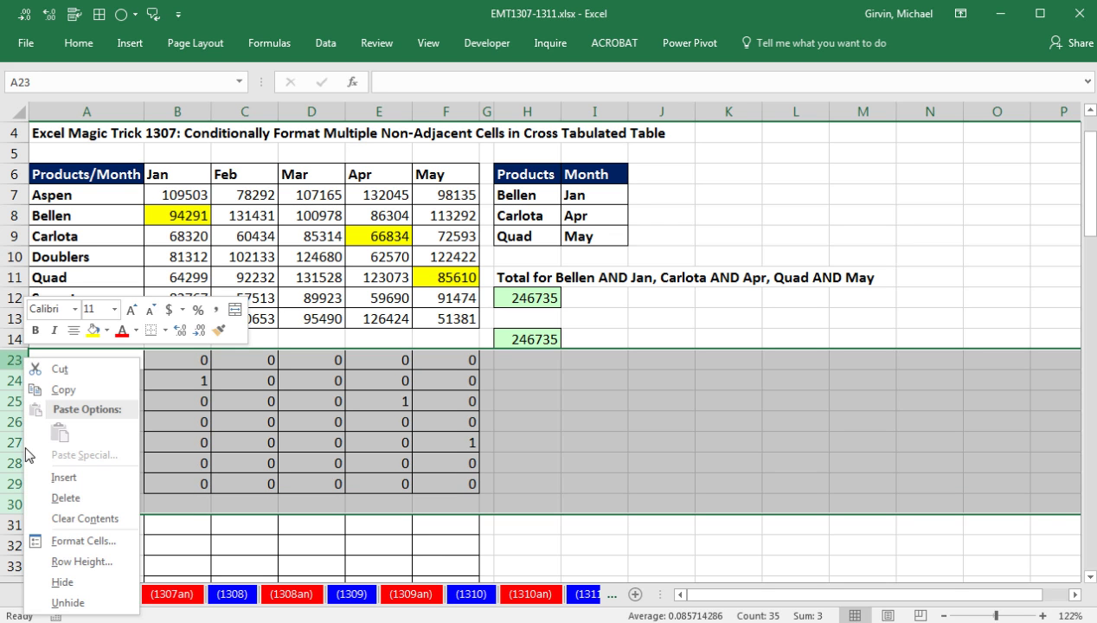
left_click(72, 568)
Compare the product label in A7 with the criteria in H7:H9, and the month header in B6 with the criteria in I7:I9
left_click(195, 359)
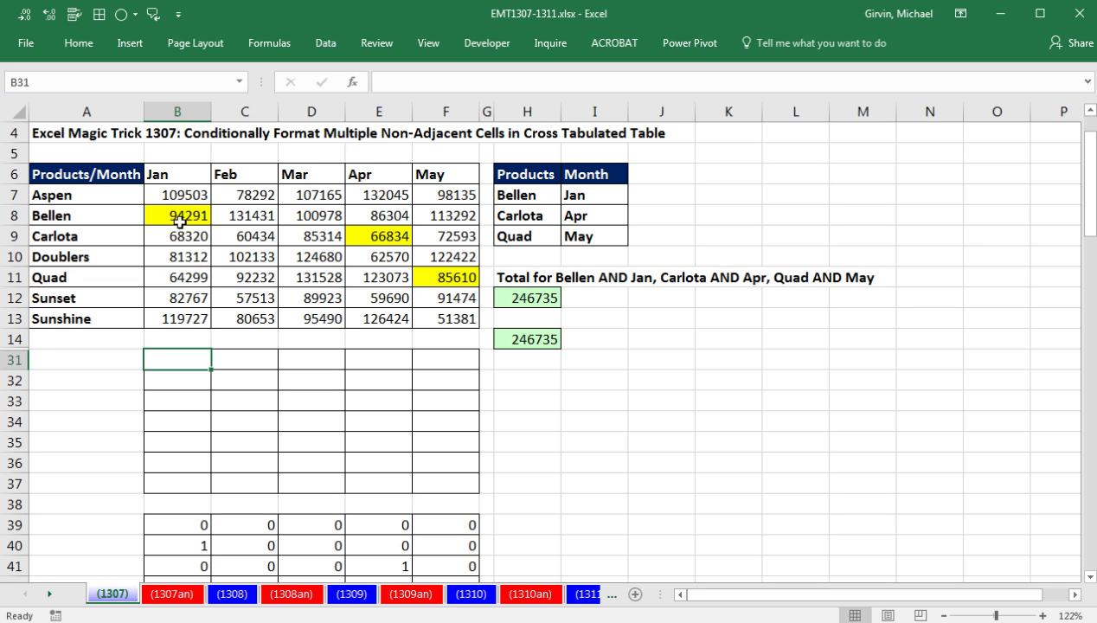
left_click(114, 196)
left_click_drag(507, 194, 514, 237)
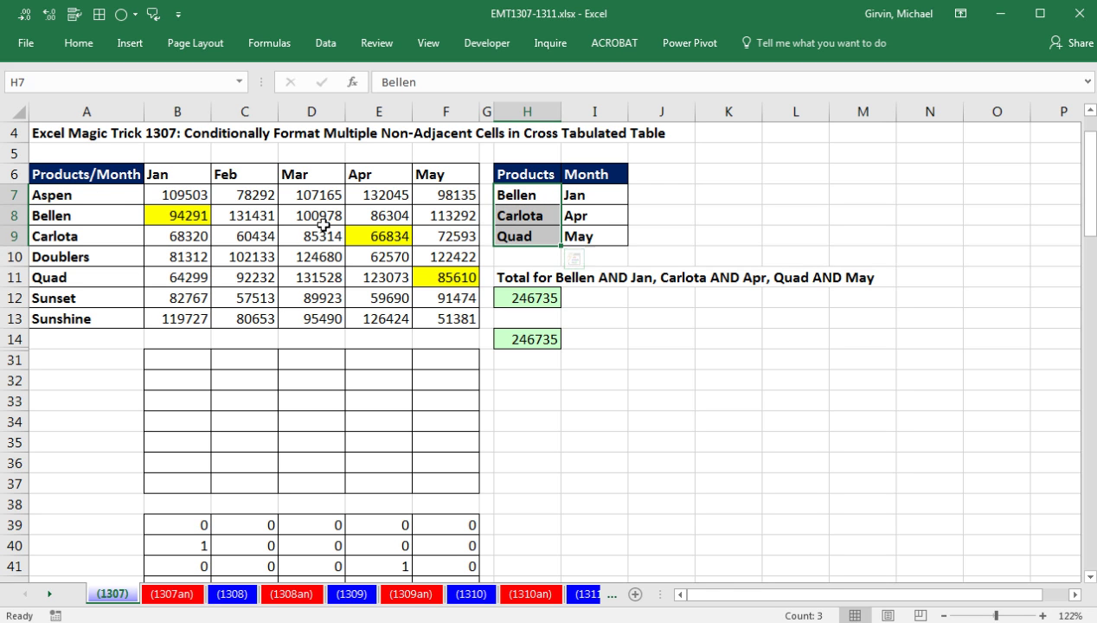
left_click(182, 177)
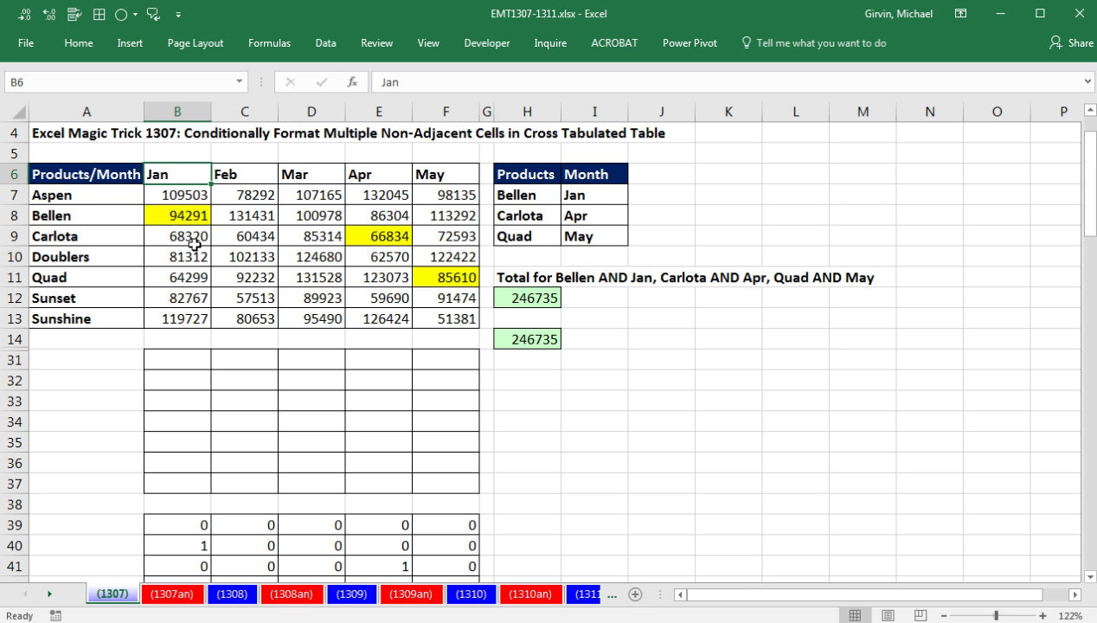
left_click(583, 198)
left_click_drag(591, 213, 597, 240)
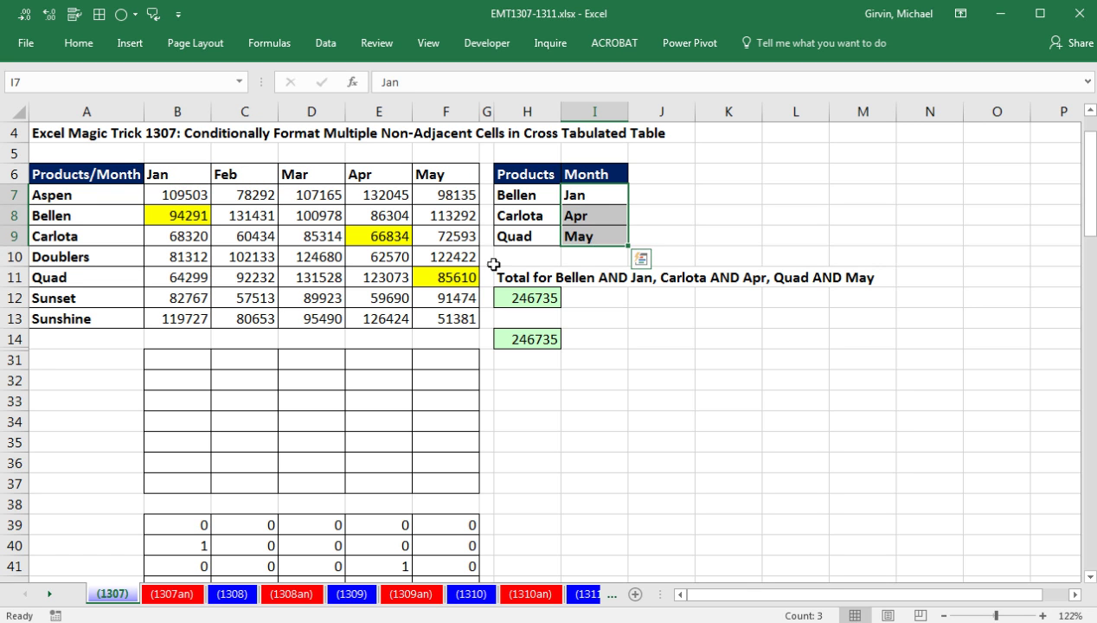
Begin the formula in B31 with the product test =($A7=$H$7:$H$9) and preview its evaluated array, restoring the references
left_click(189, 358)
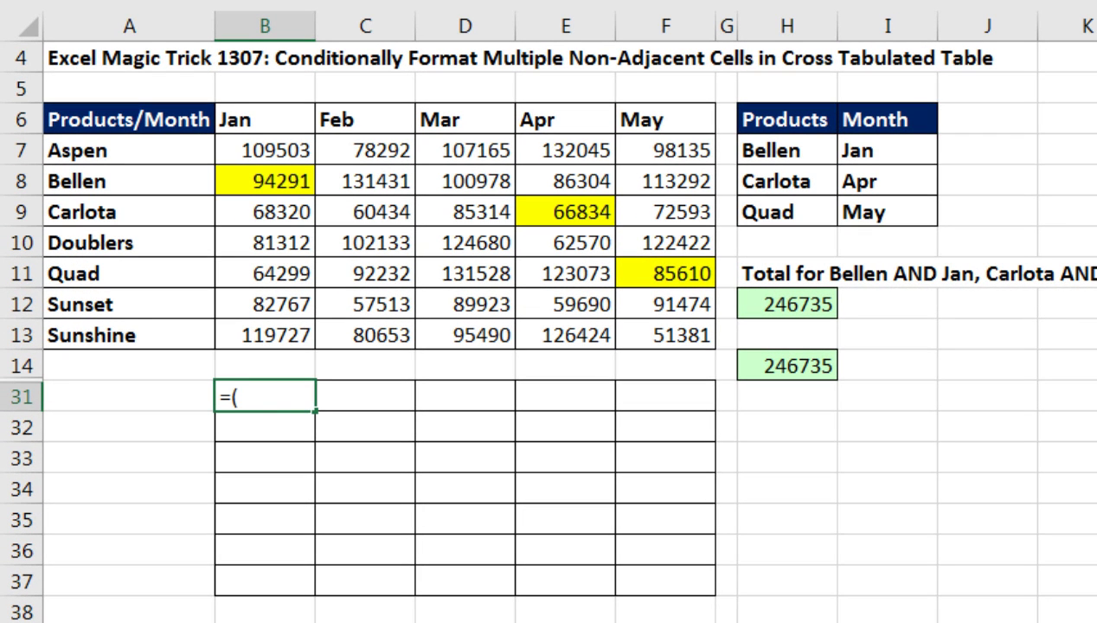
type("=(")
left_click(110, 156)
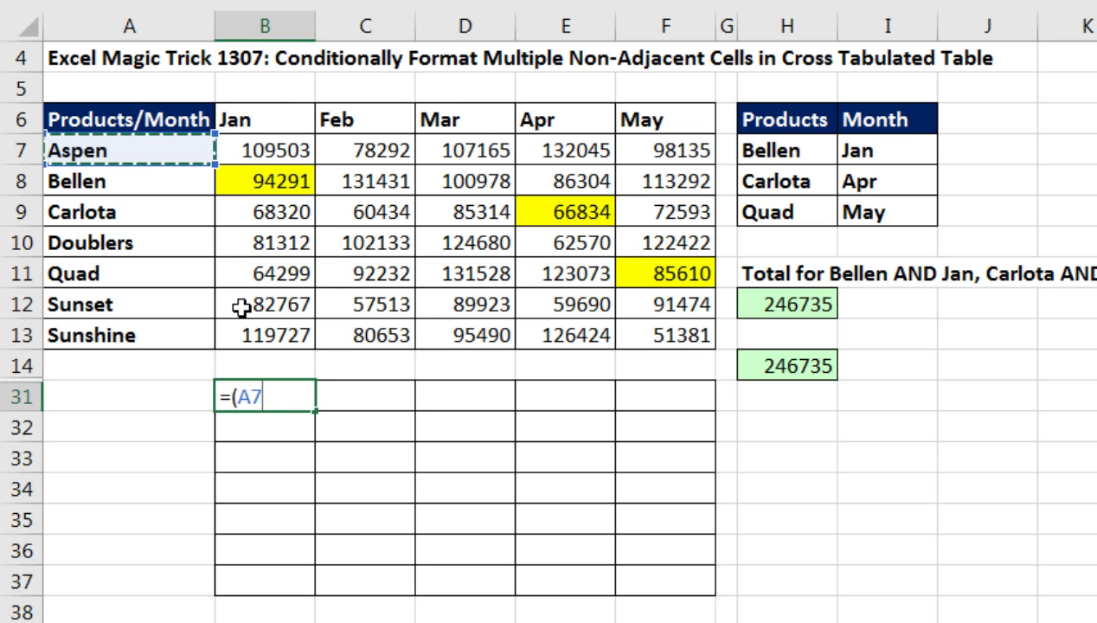
key("F4")
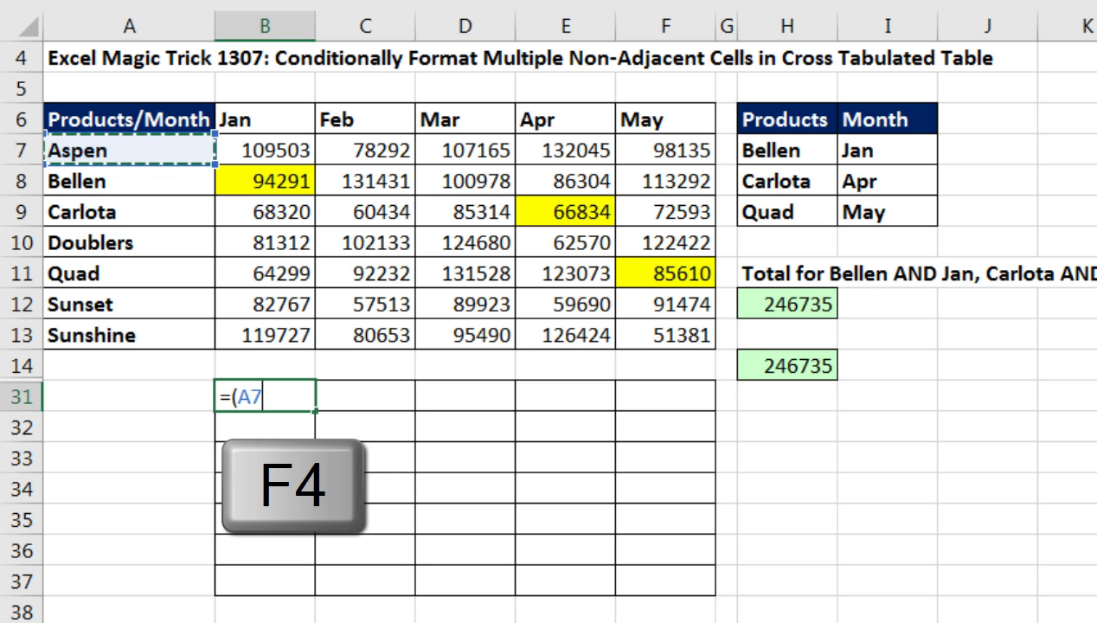
key("F4")
key("F4")
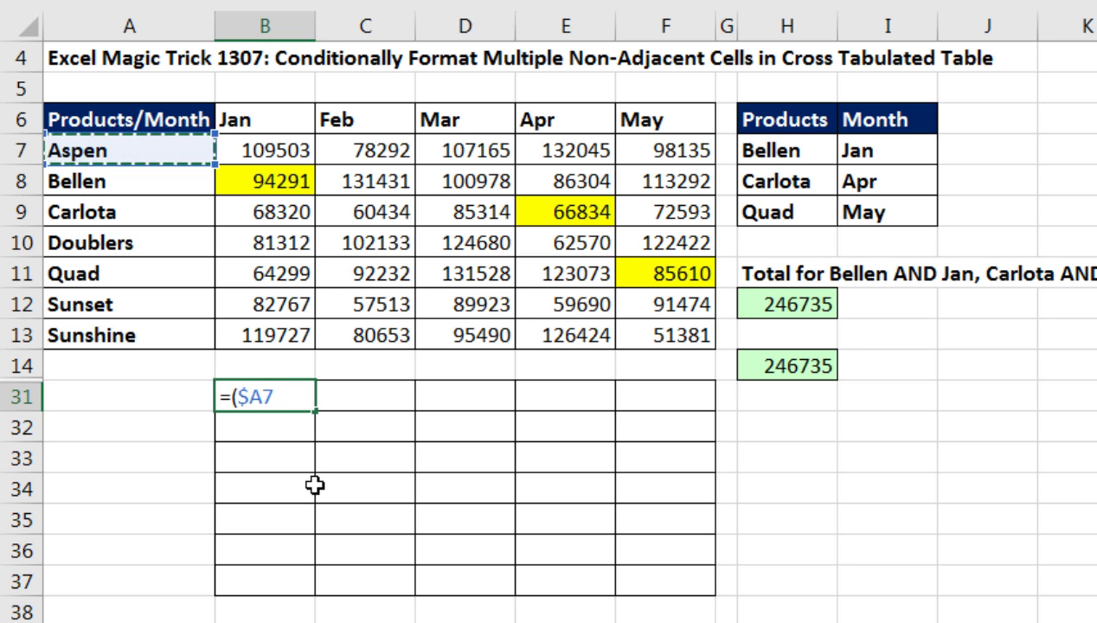
type("=")
left_click_drag(772, 145, 778, 210)
key("F4")
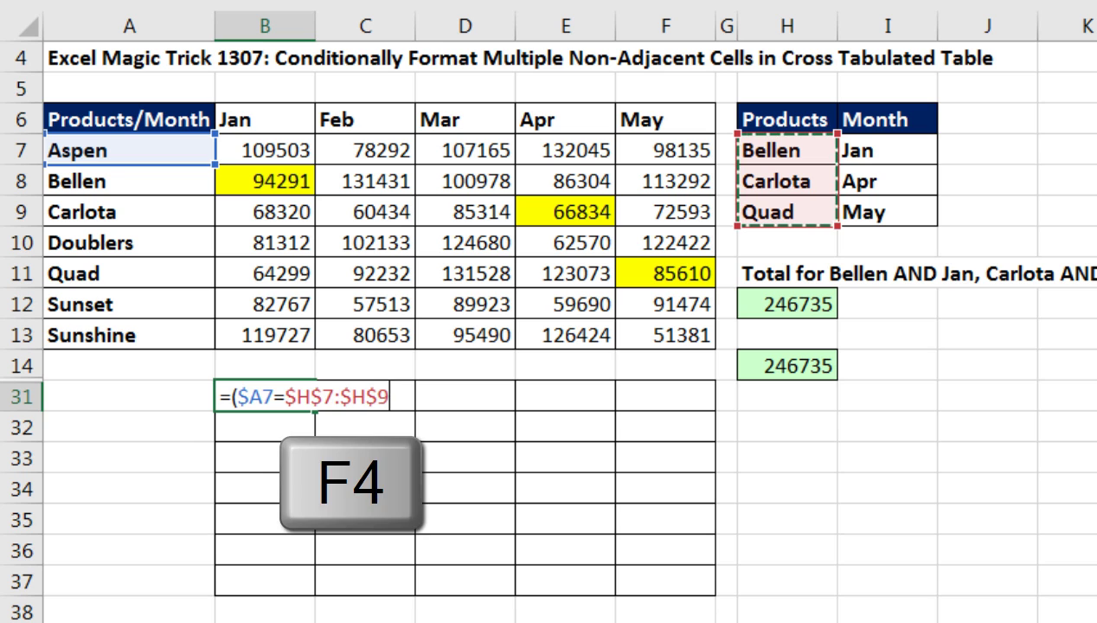
type(")")
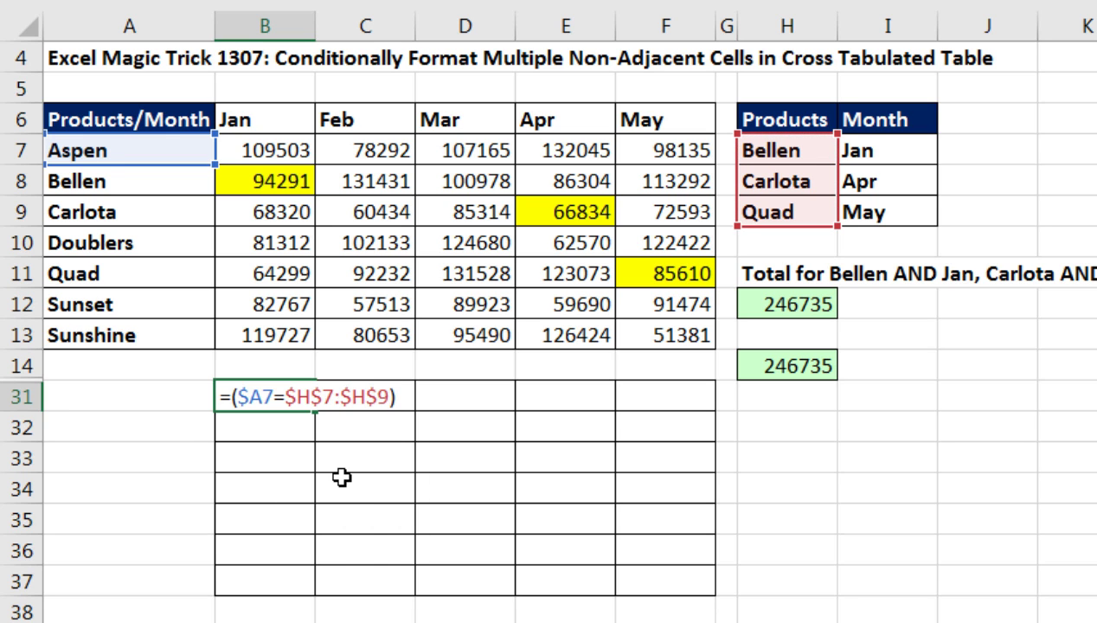
key("F9")
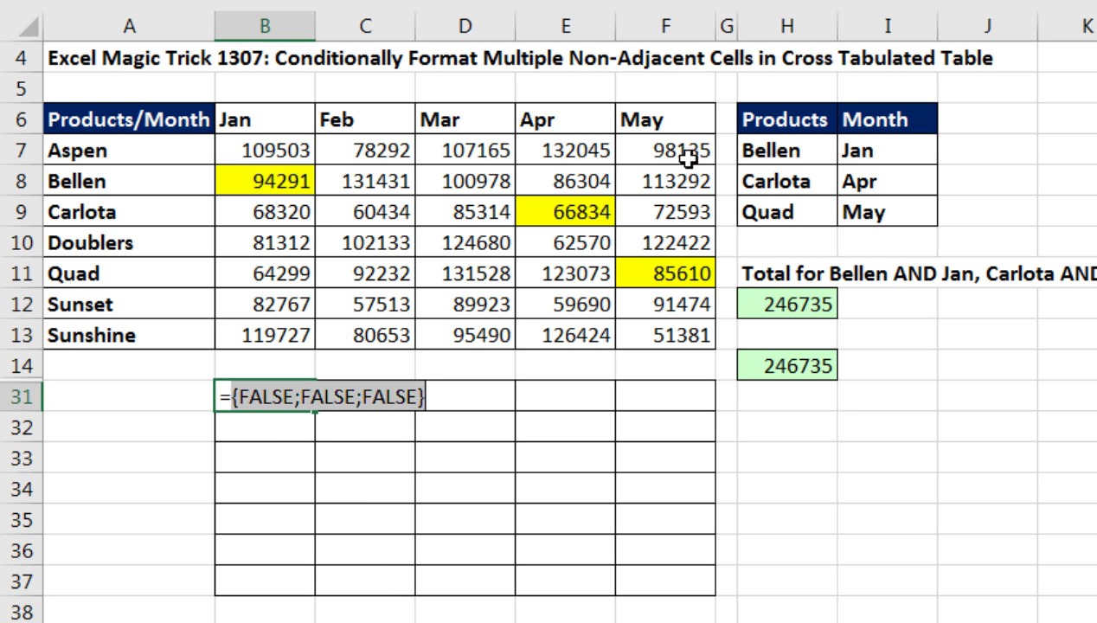
key("ctrl+z")
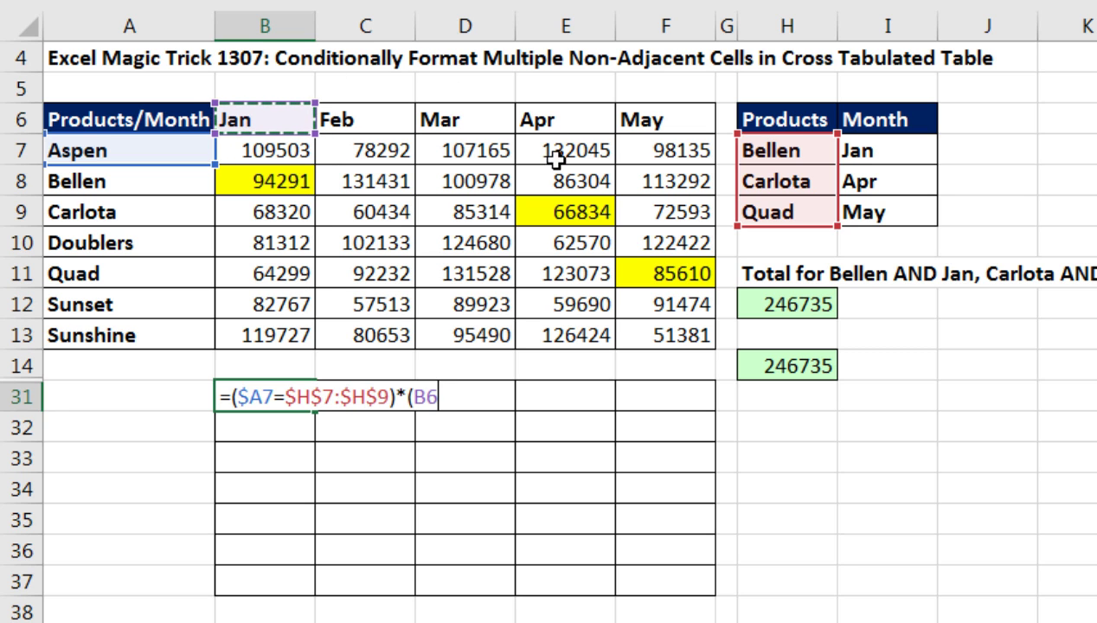
Multiply the product test in B31 by the month test (B$6=$I$7:$I$9), locking only the row of B6
key("F4")
key("F4")
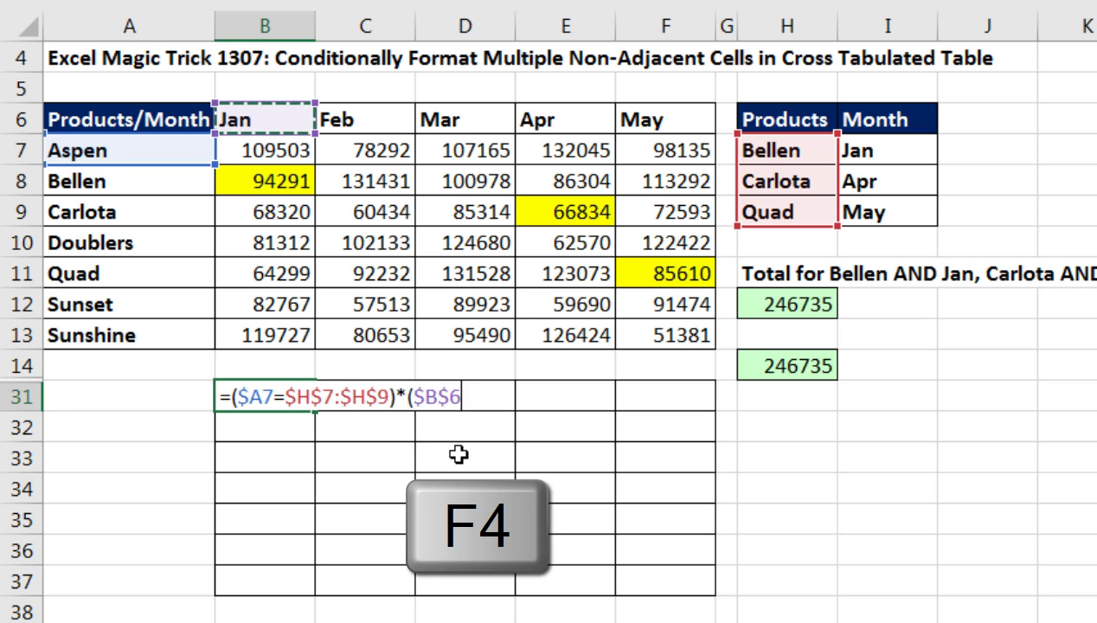
key("F4")
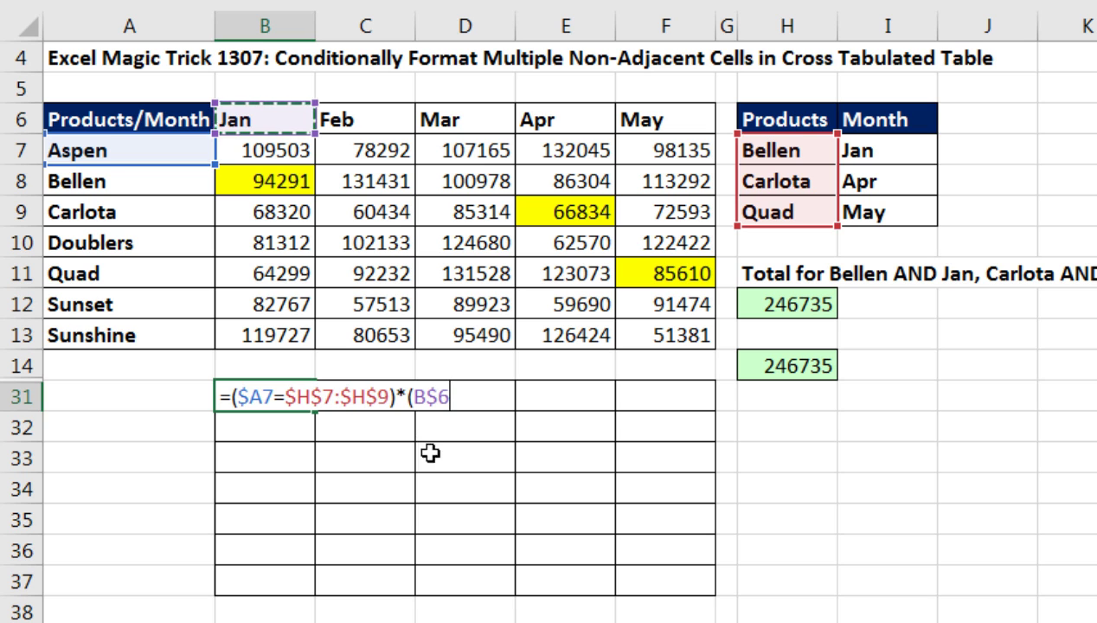
type("=")
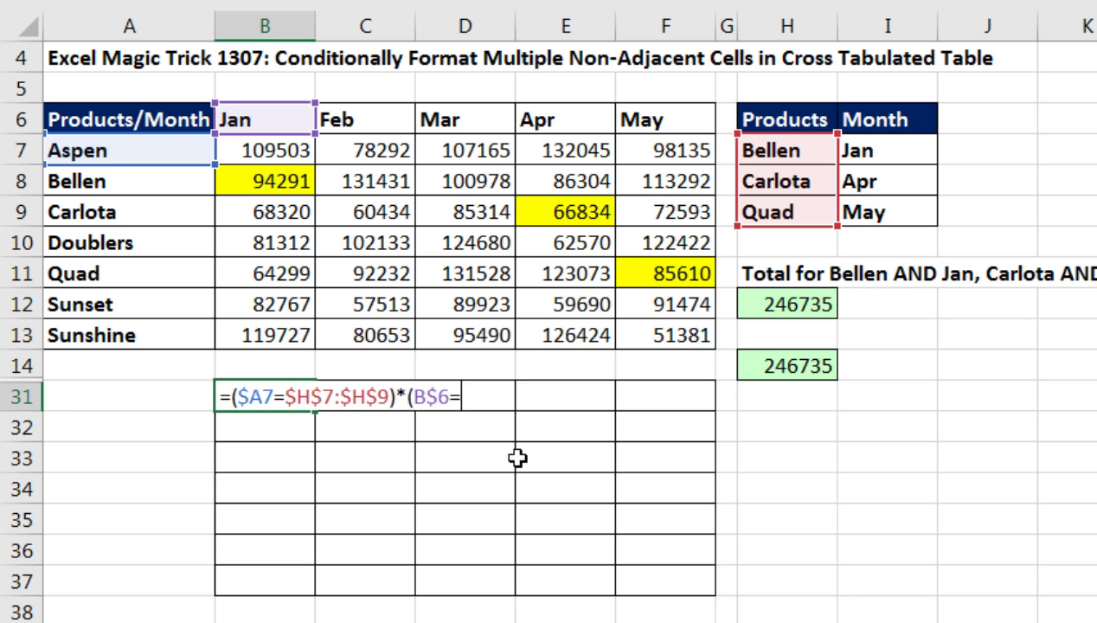
left_click(868, 154)
left_click_drag(872, 170, 861, 207)
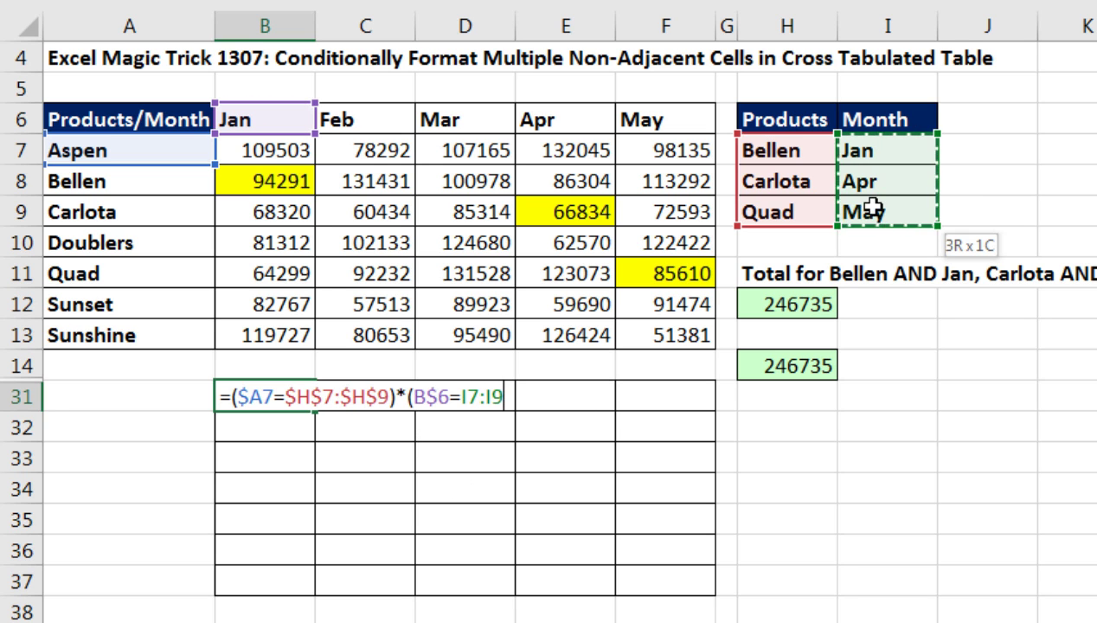
key("F4")
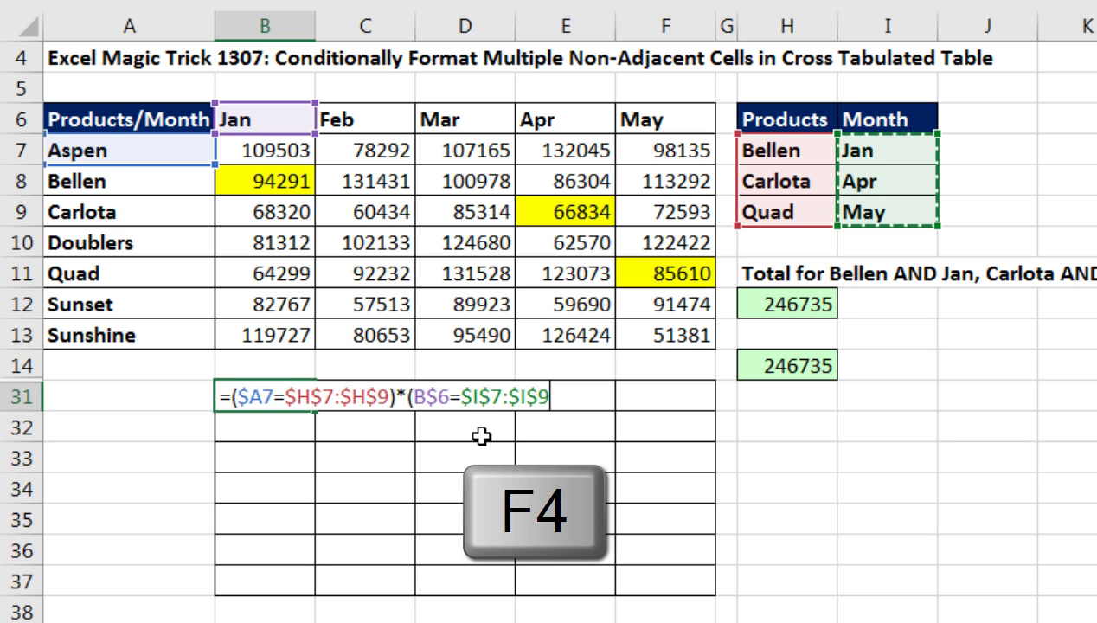
type(")")
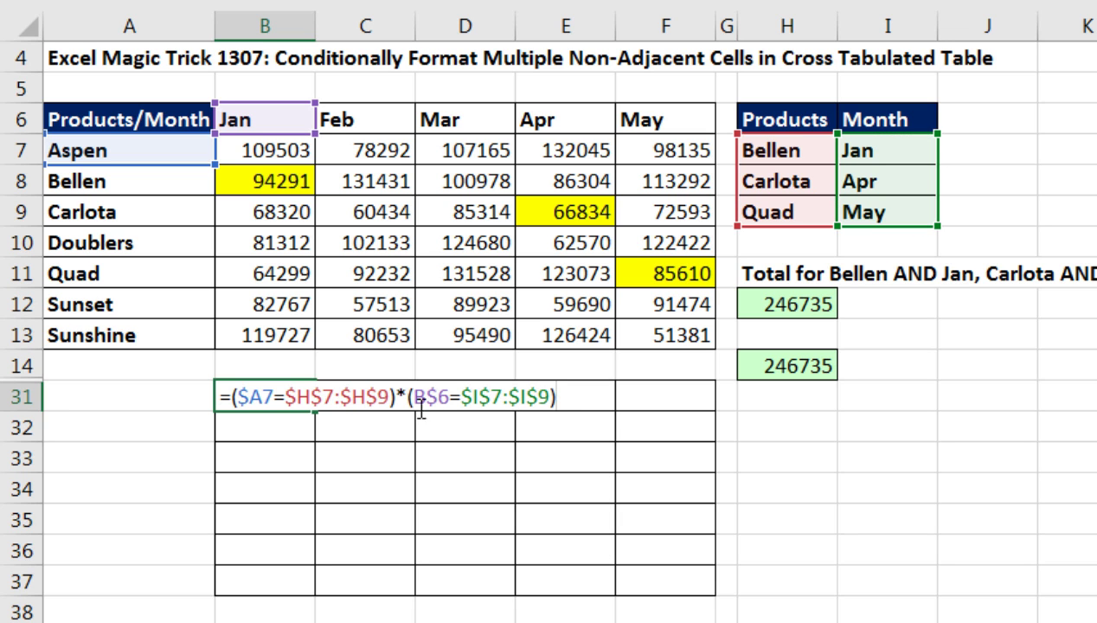
Preview the evaluated array of the month test in B31's formula, restoring its references
left_click_drag(410, 398, 598, 403)
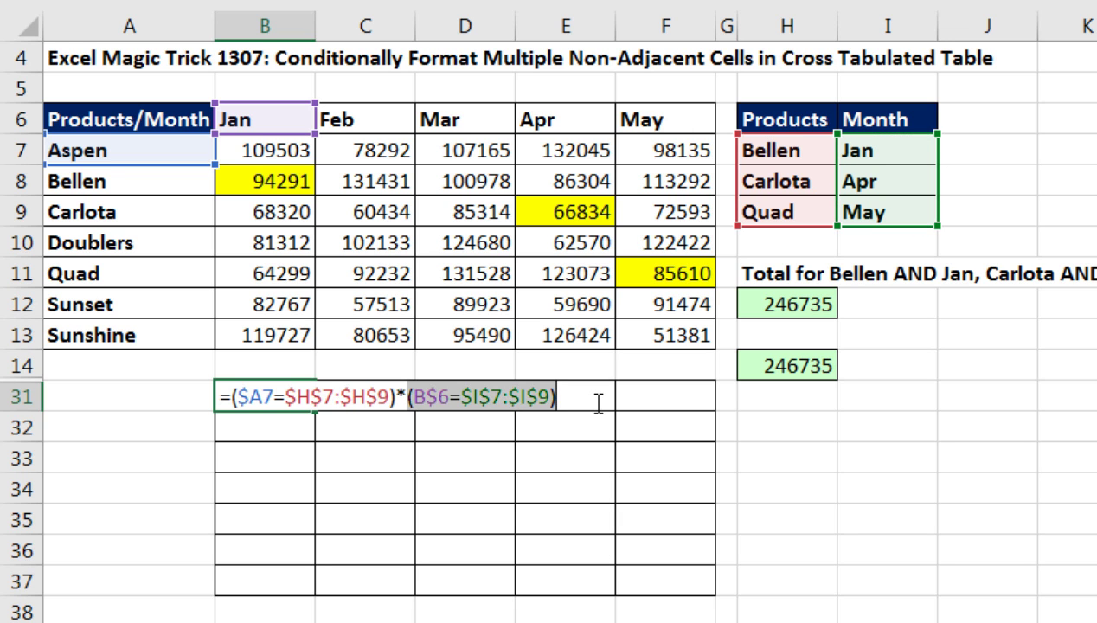
key("F9")
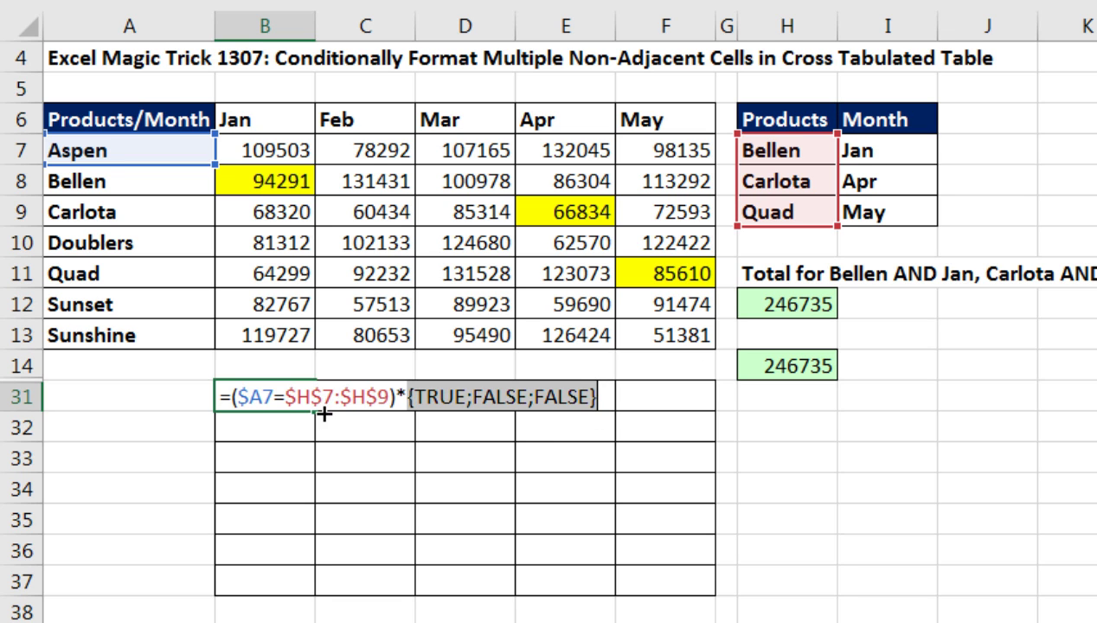
key("ctrl+z")
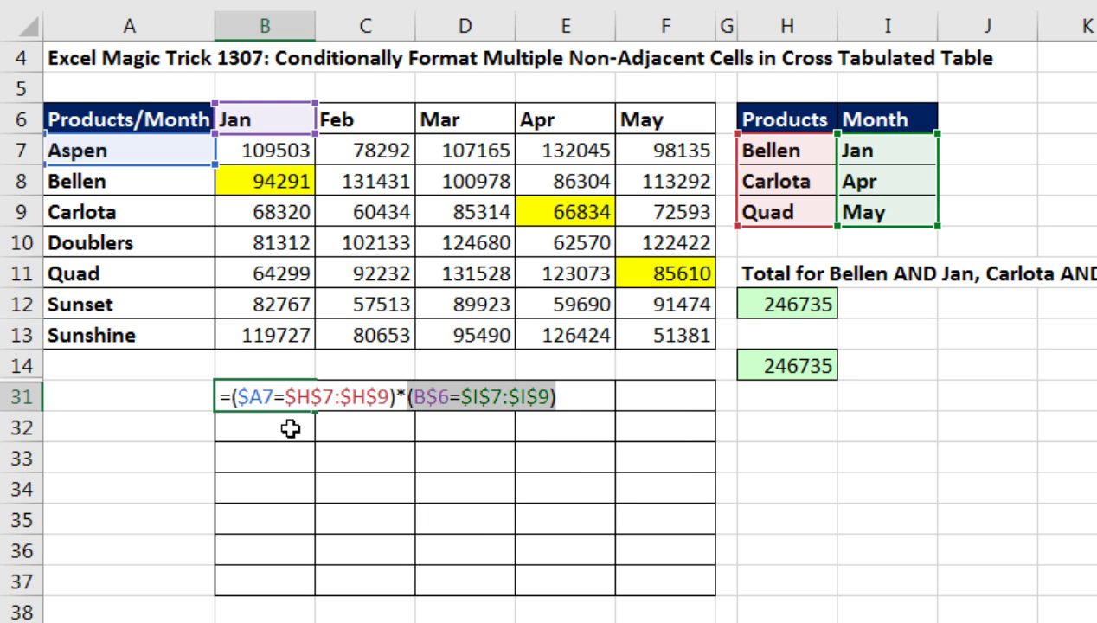
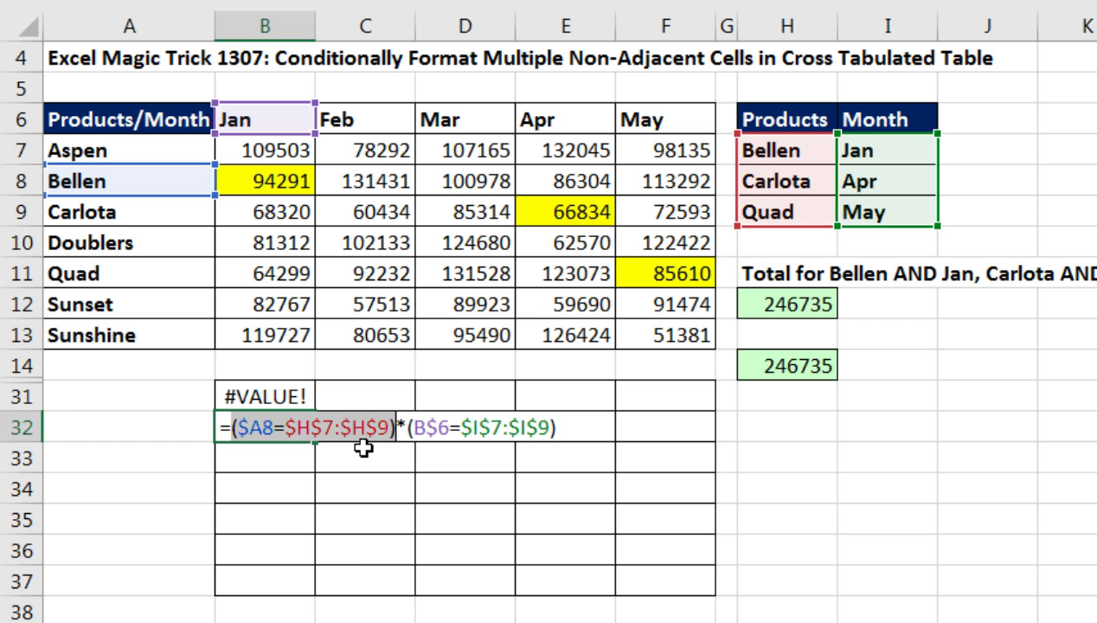
Evaluate the product test and the month test in B32's formula, and the multiplication of the two arrays
key("F9")
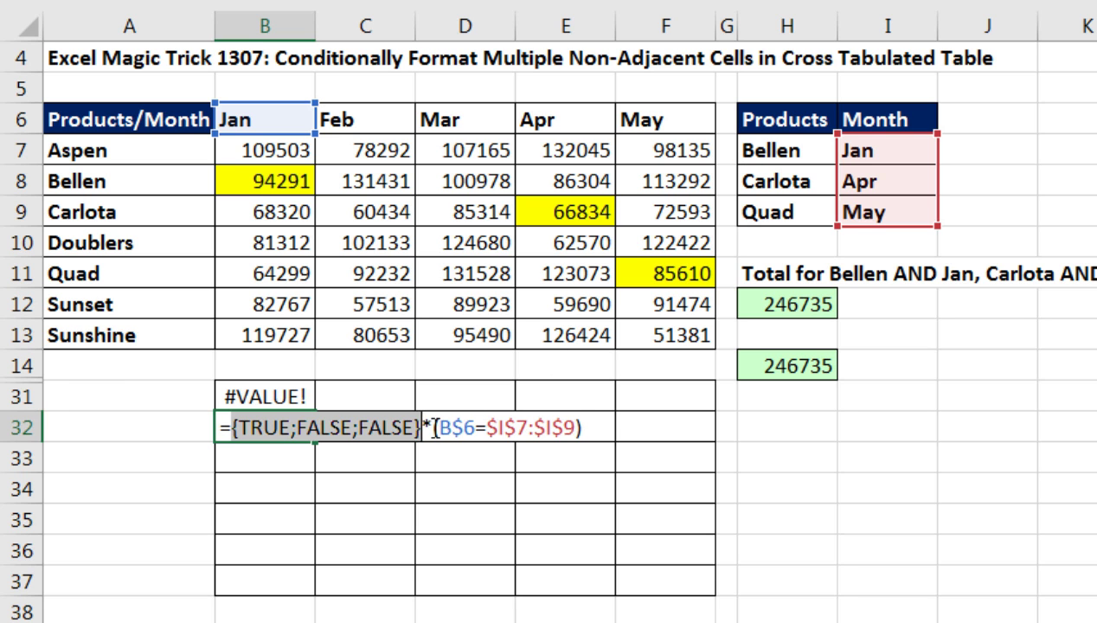
left_click_drag(435, 427, 604, 427)
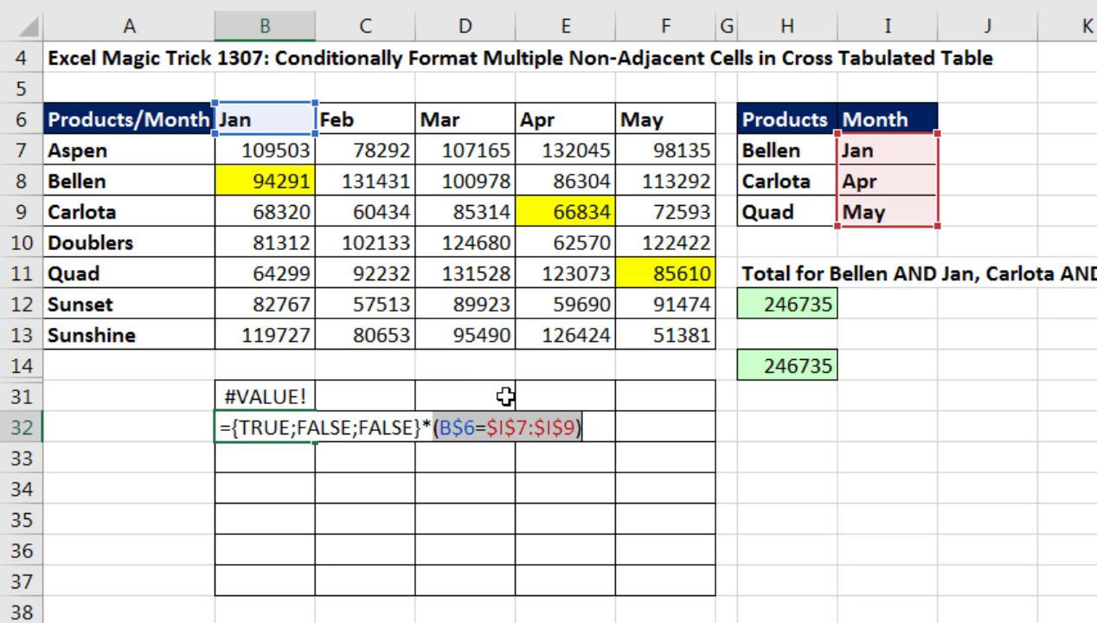
key("F9")
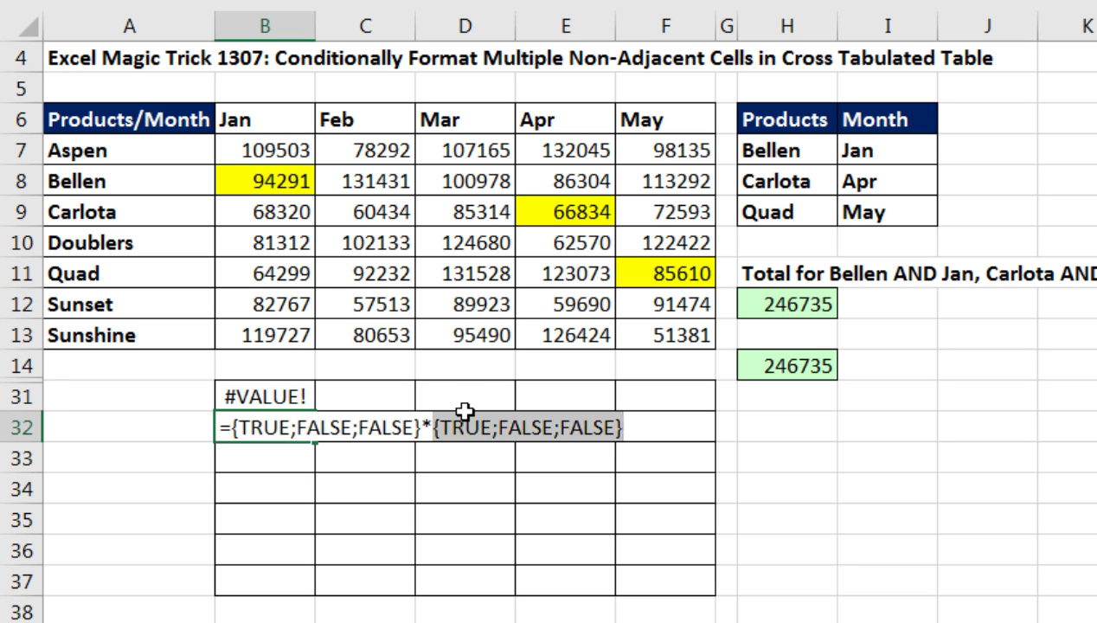
left_click_drag(226, 427, 779, 463)
key("F9")
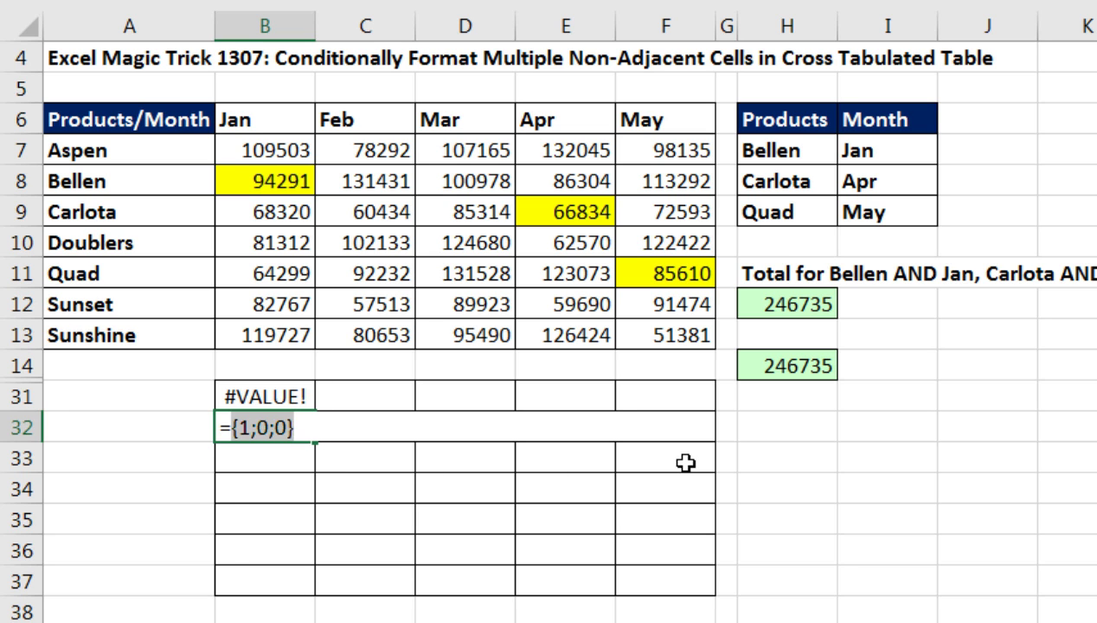
Compare the two TRUE/FALSE arrays in B32 with their multiplied result several times, and leave the cell's original formula intact
key("ctrl+z")
key("ctrl+z")
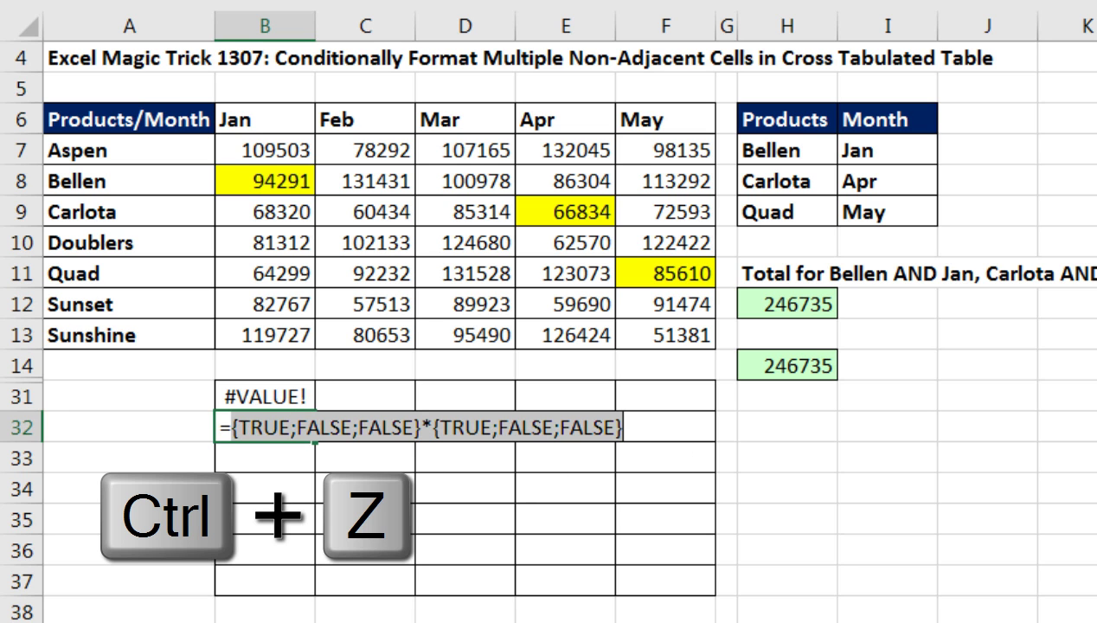
key("F9")
key("ctrl+z")
key("F9")
key("ctrl+z")
key("F9")
key("ctrl+z")
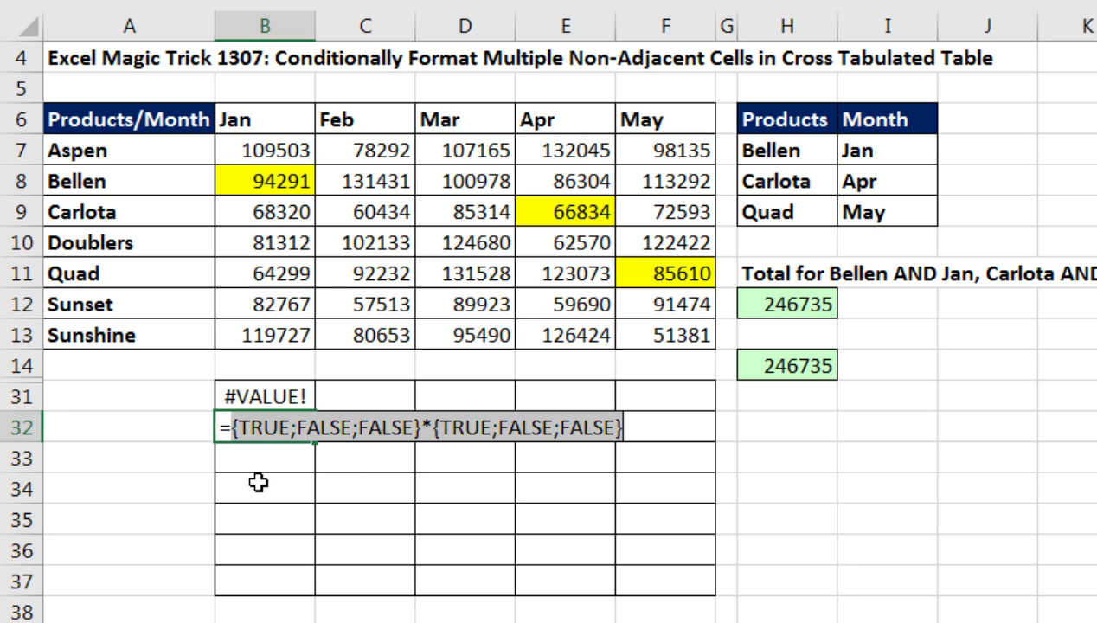
key("Escape")
double_click(272, 424)
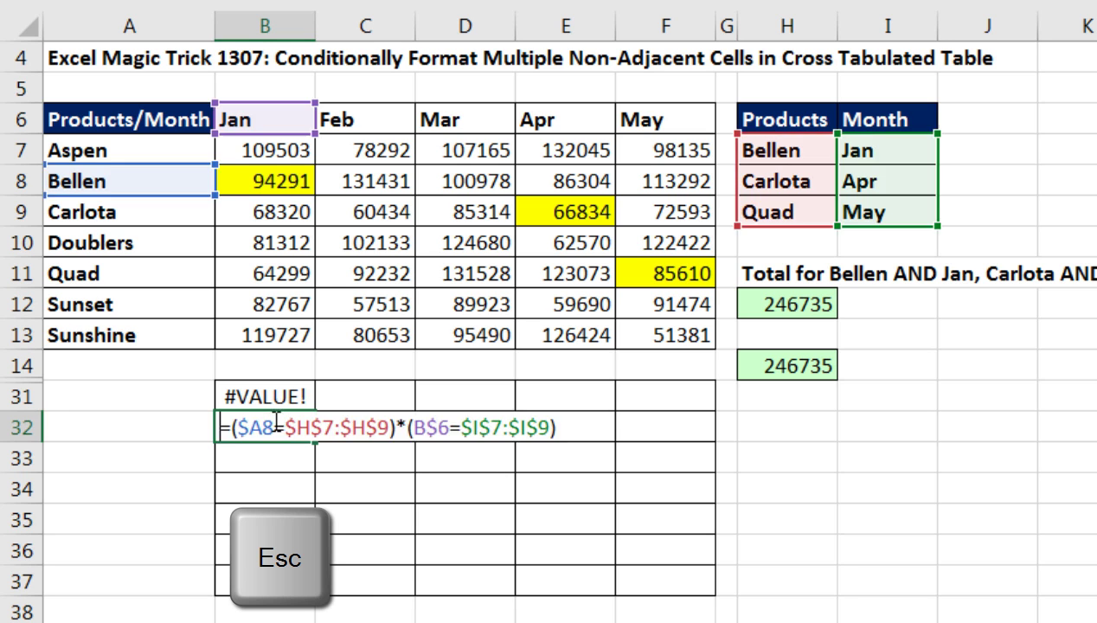
key("Escape")
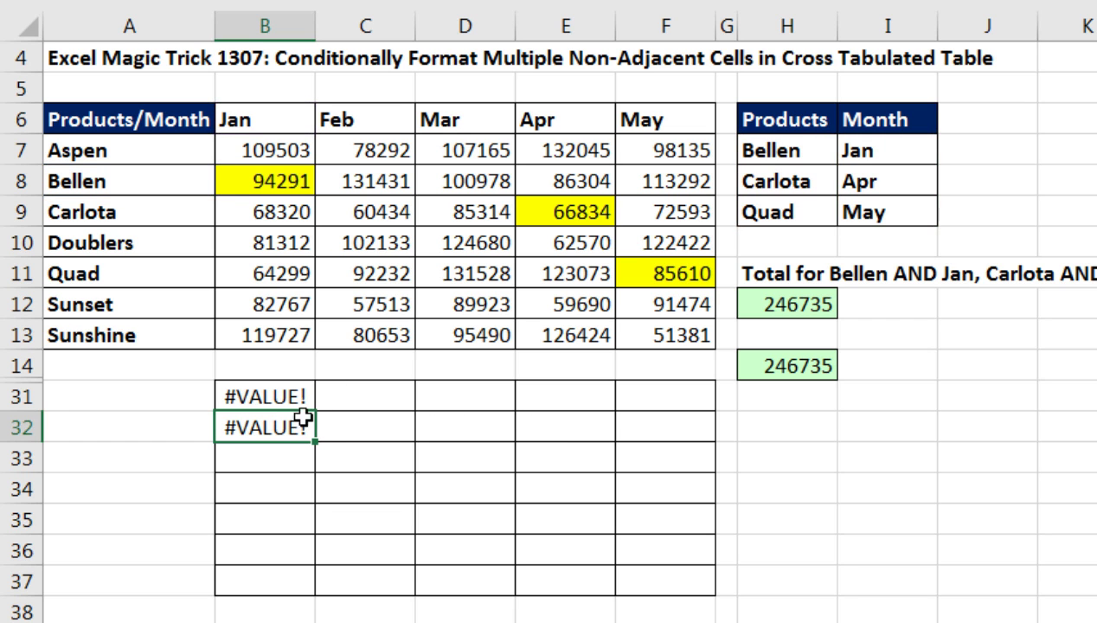
Wrap B31's formula in SUM as the array formula =SUM(($A7=$H$7:$H$9)*(B$6=$I$7:$I$9)) and fill it through B31:F37
left_click(283, 398)
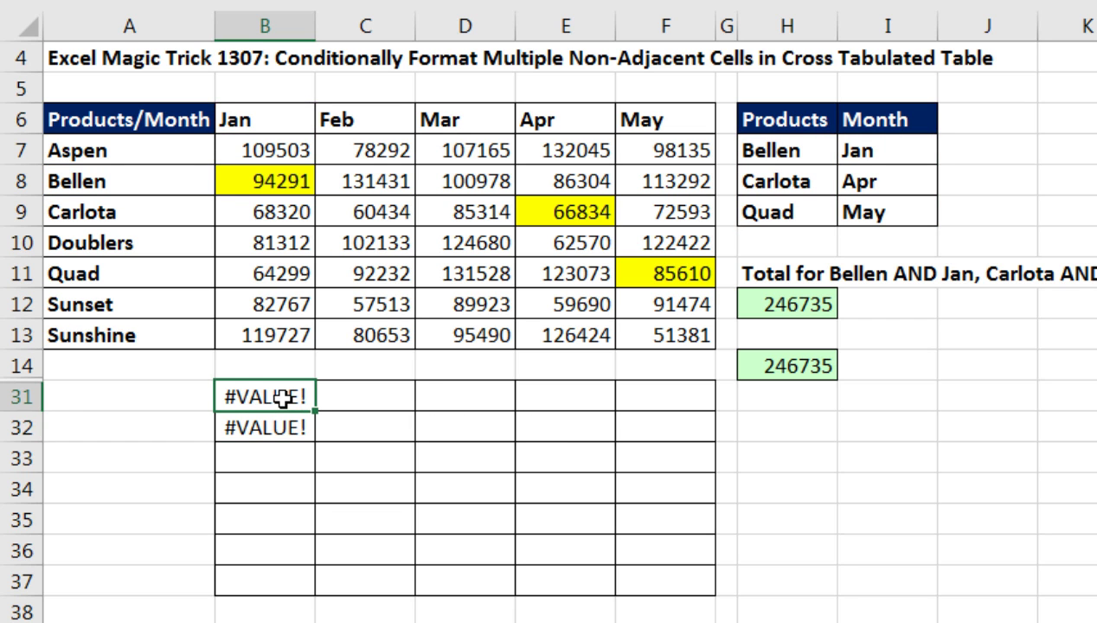
double_click(283, 396)
left_click(226, 396)
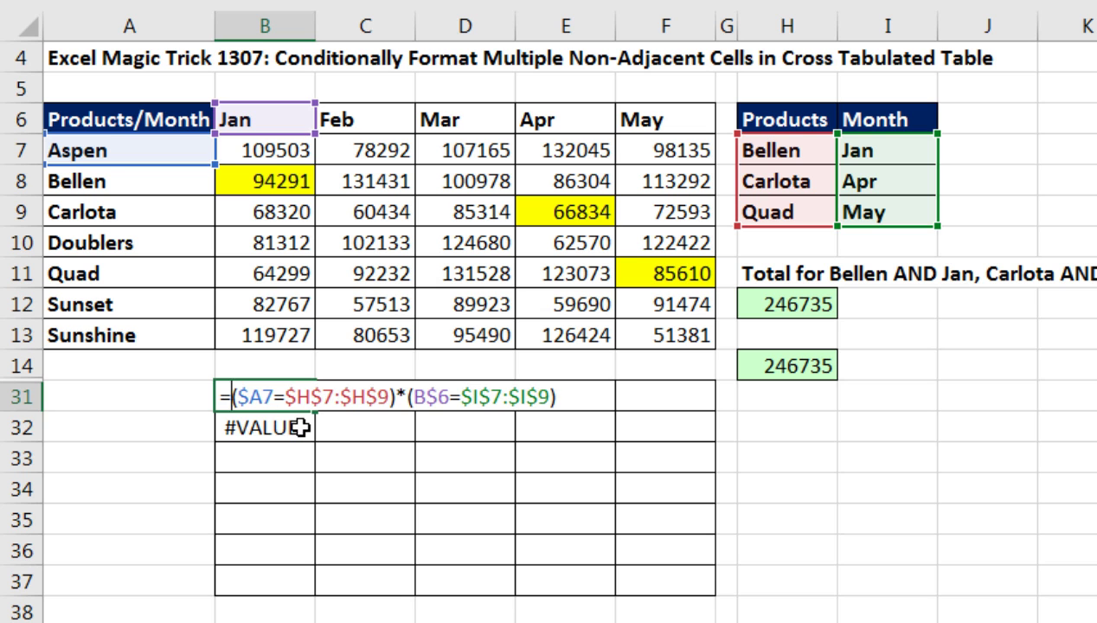
type("SUM(")
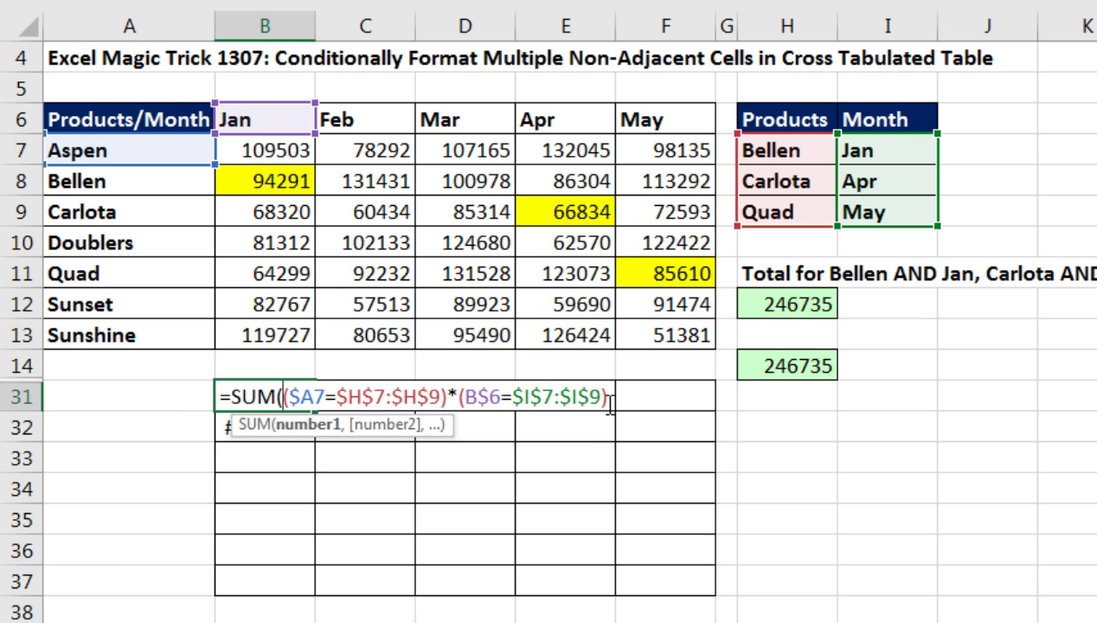
type(")")
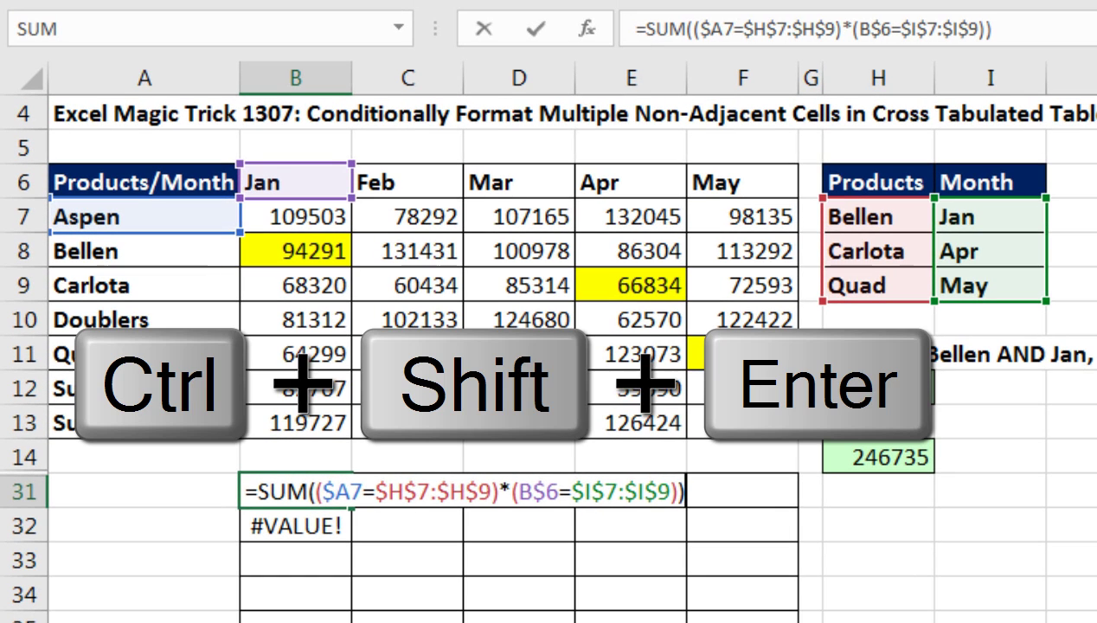
key("ctrl+shift+Return")
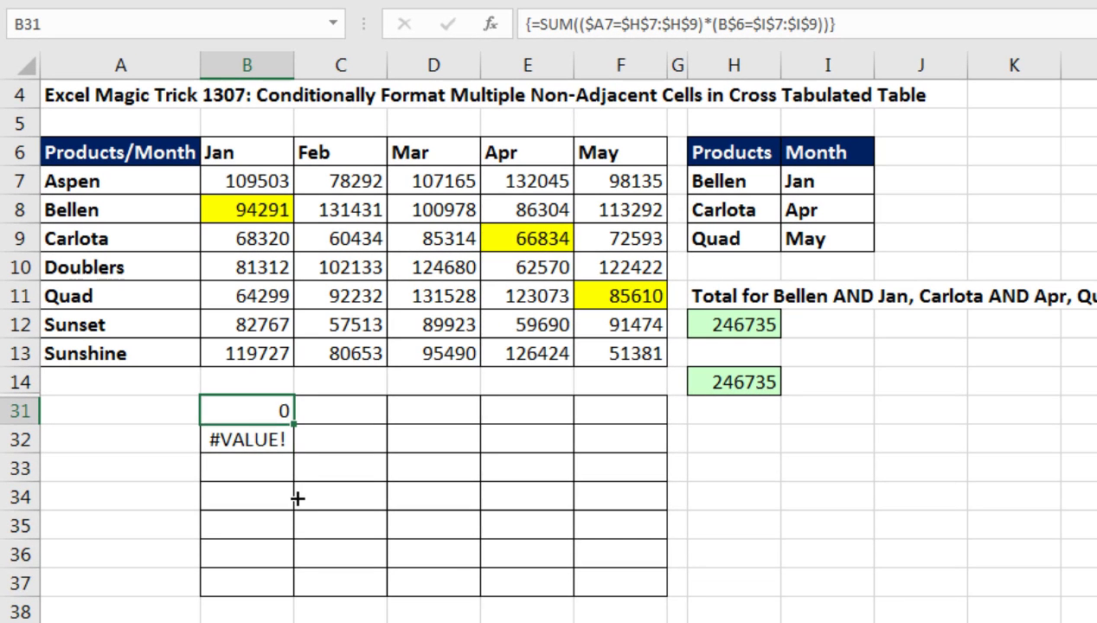
left_click_drag(294, 424, 654, 597)
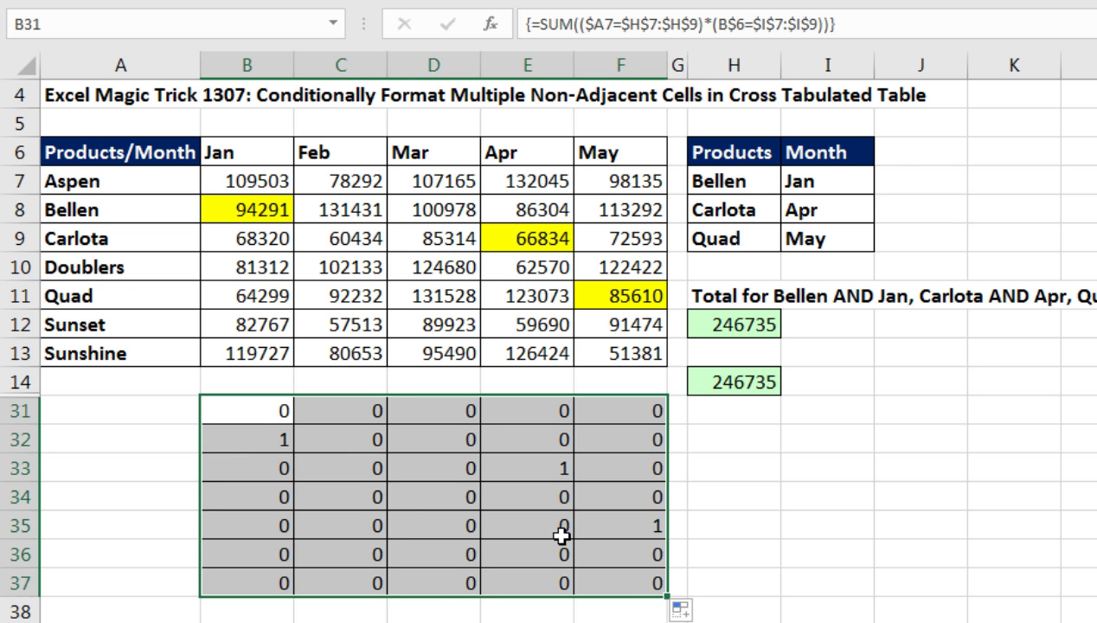
Inspect the cell and range references used by the copied SUM formula in E33
left_click(545, 468)
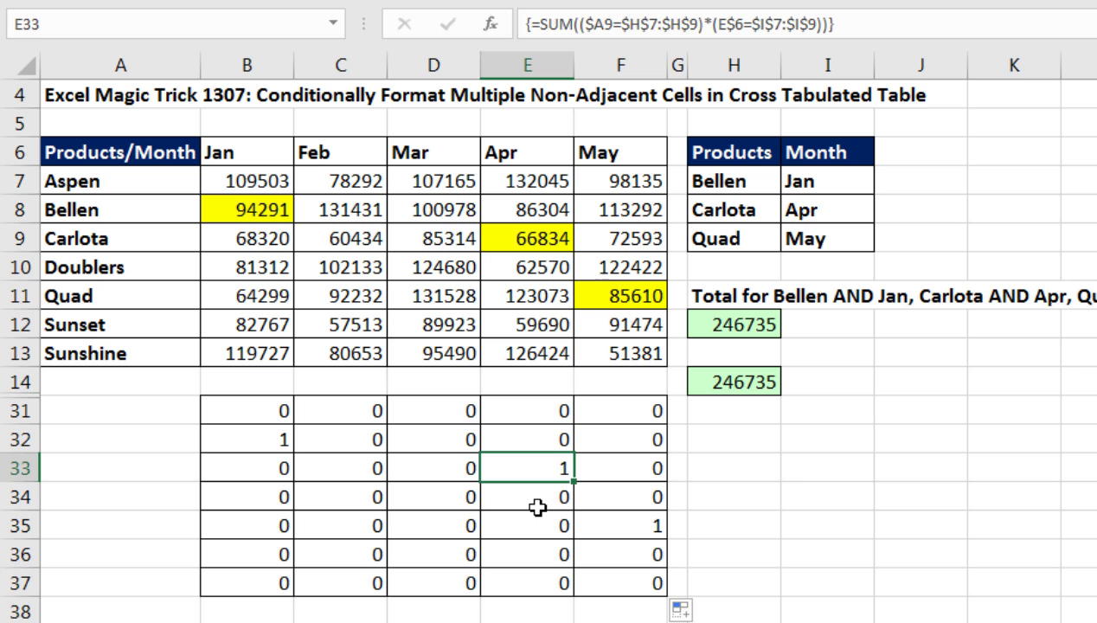
key("F2")
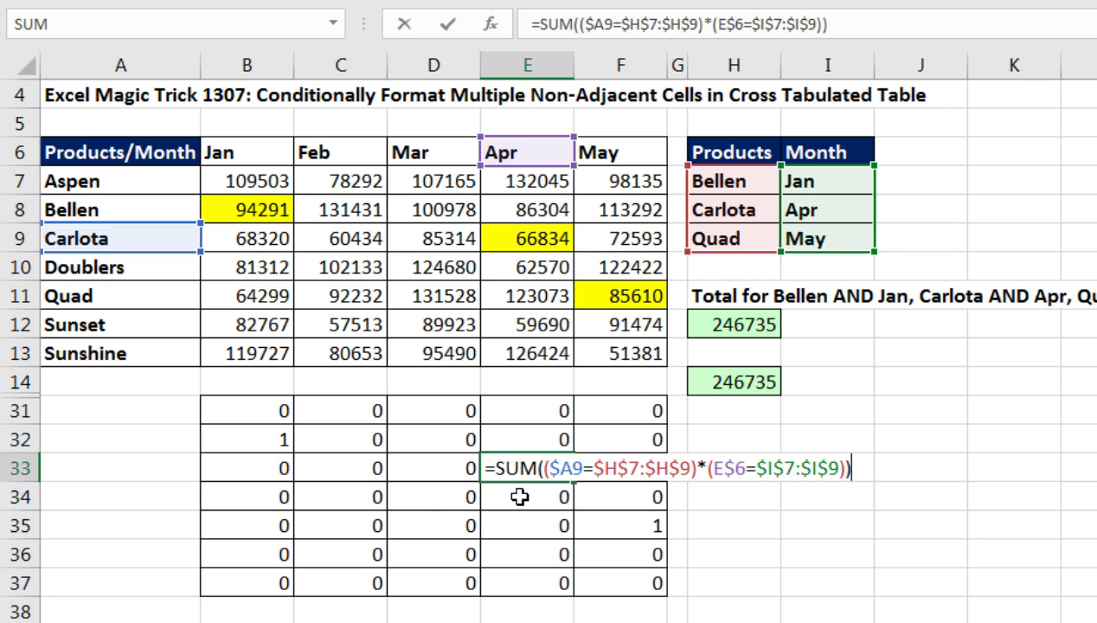
key("Escape")
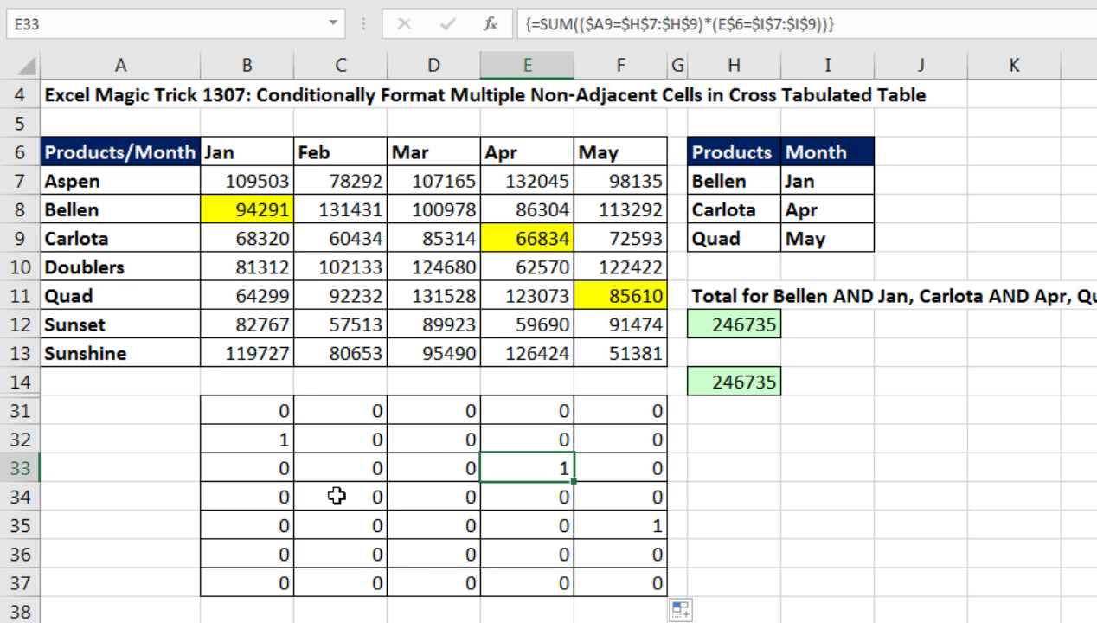
Copy the full text of B31's SUM formula and leave the cell unchanged
left_click(266, 415)
key("F2")
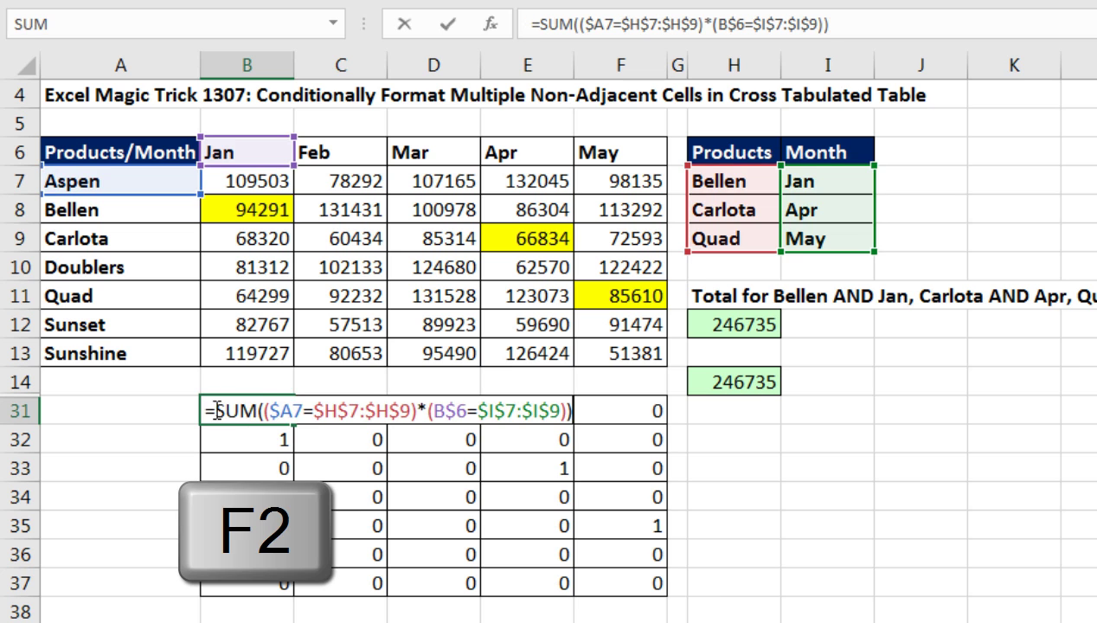
left_click_drag(208, 411, 691, 403)
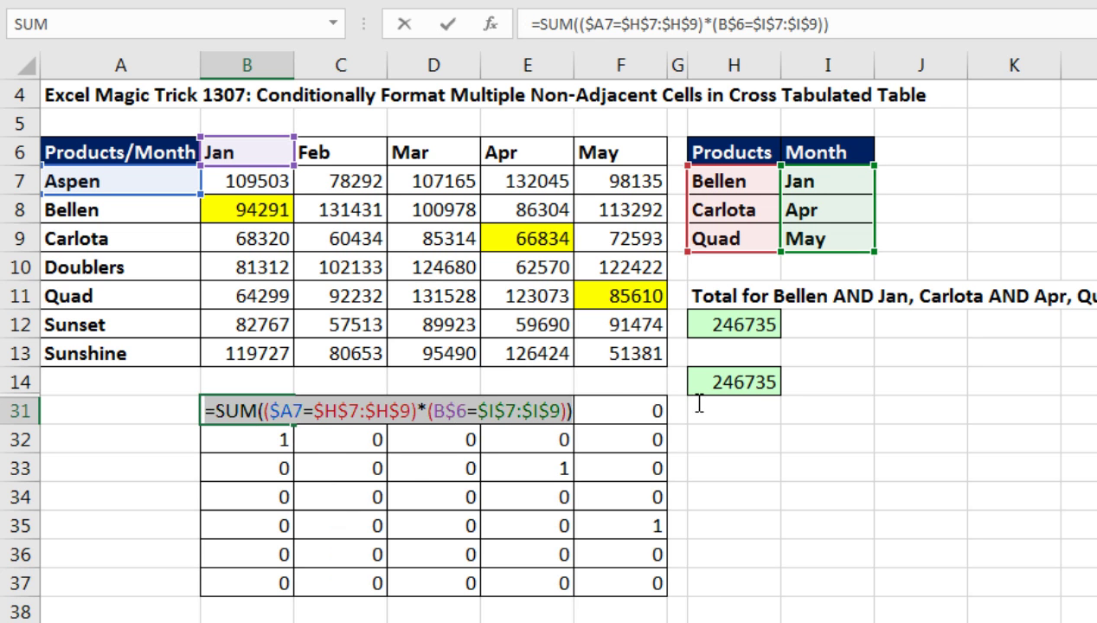
key("ctrl+c")
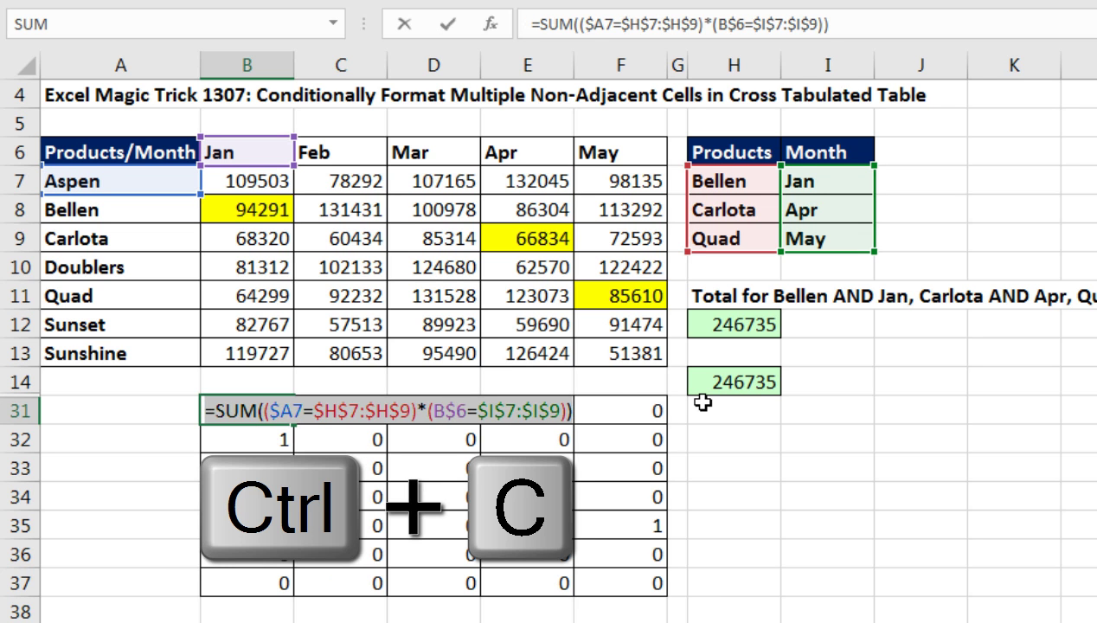
key("Escape")
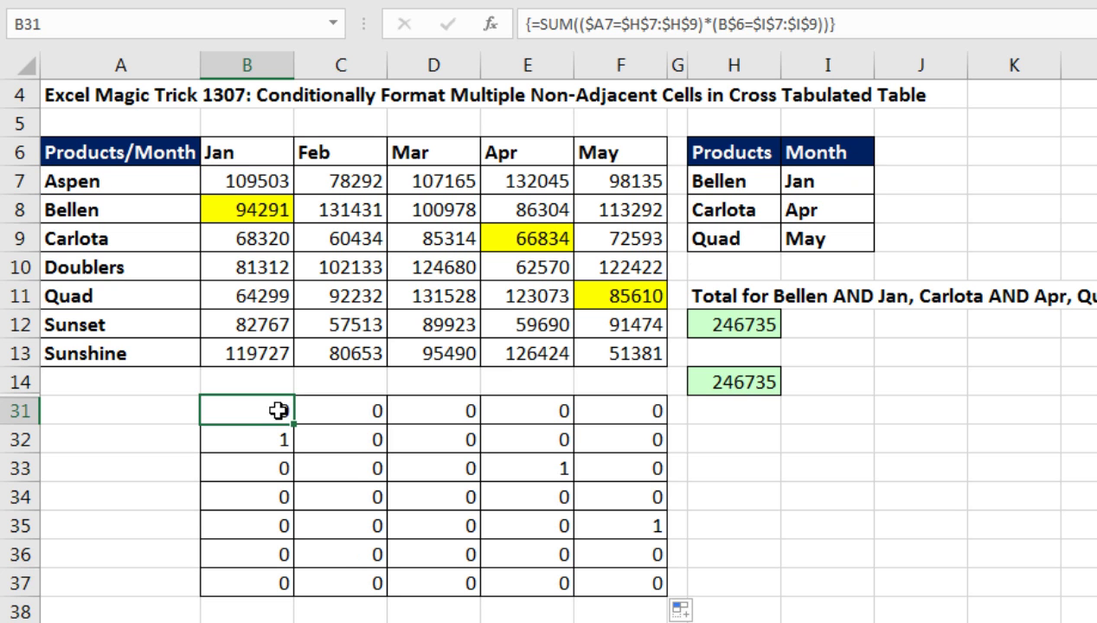
Delete the existing conditional formatting rule from the table values in B7:F13
mouse_move(242, 177)
left_mouse_down()
mouse_move(350, 319)
mouse_move(519, 370)
mouse_move(631, 351)
left_mouse_up()
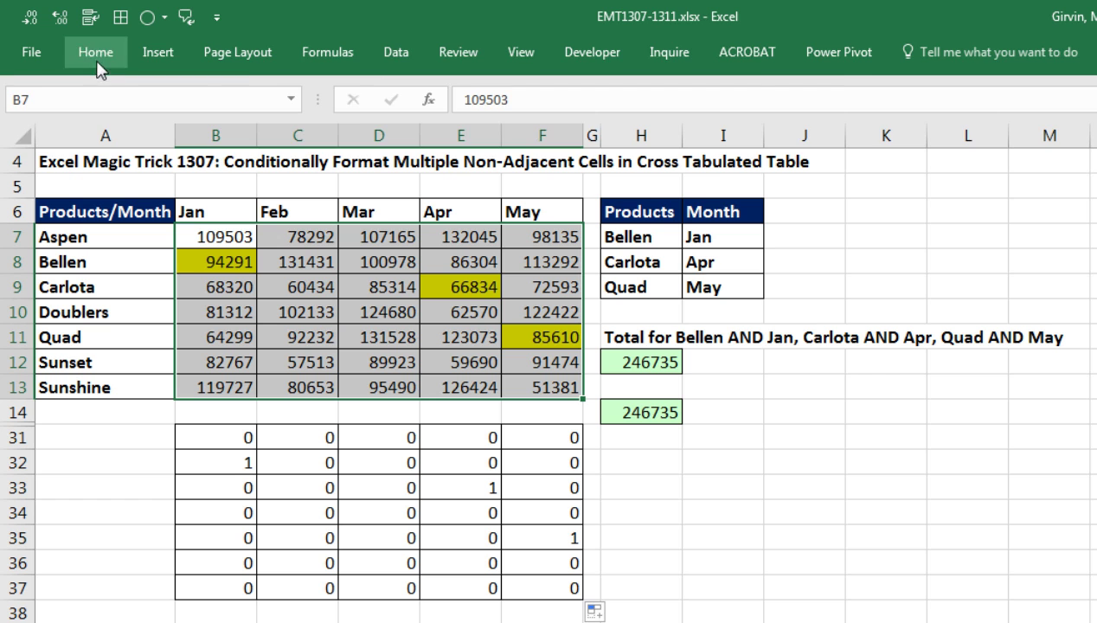
left_click(98, 32)
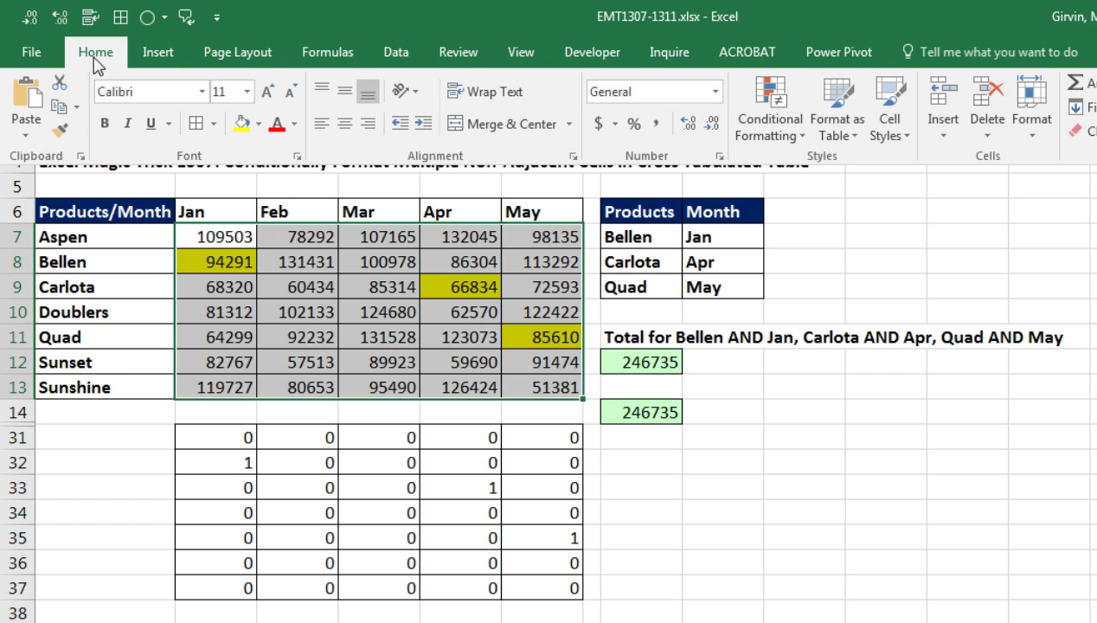
left_click(262, 279)
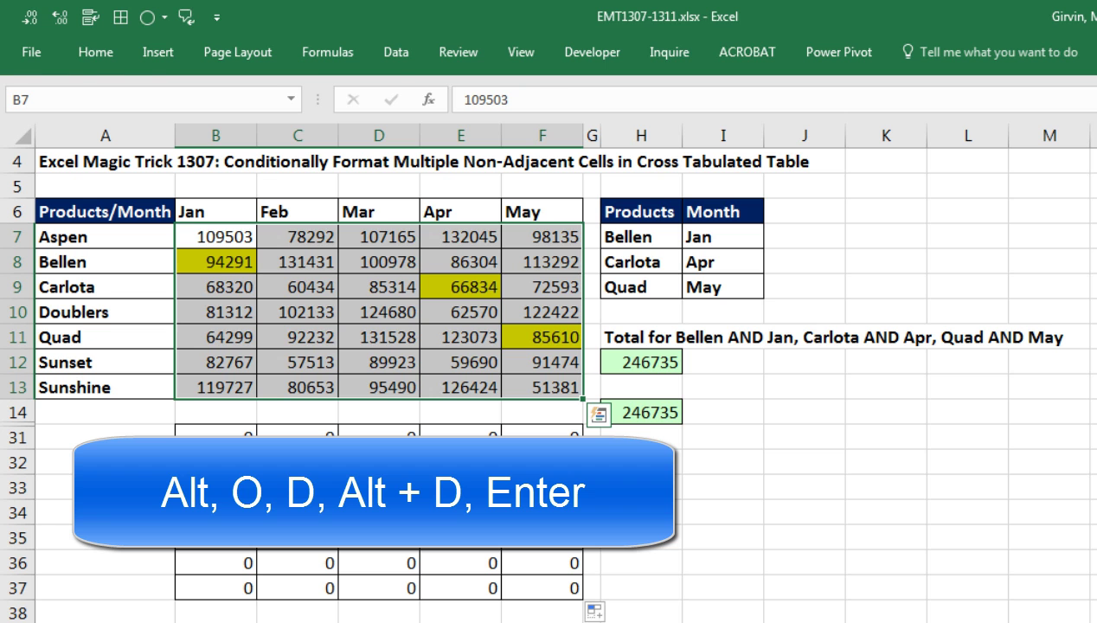
key("alt")
key("o")
key("d")
key("alt+d")
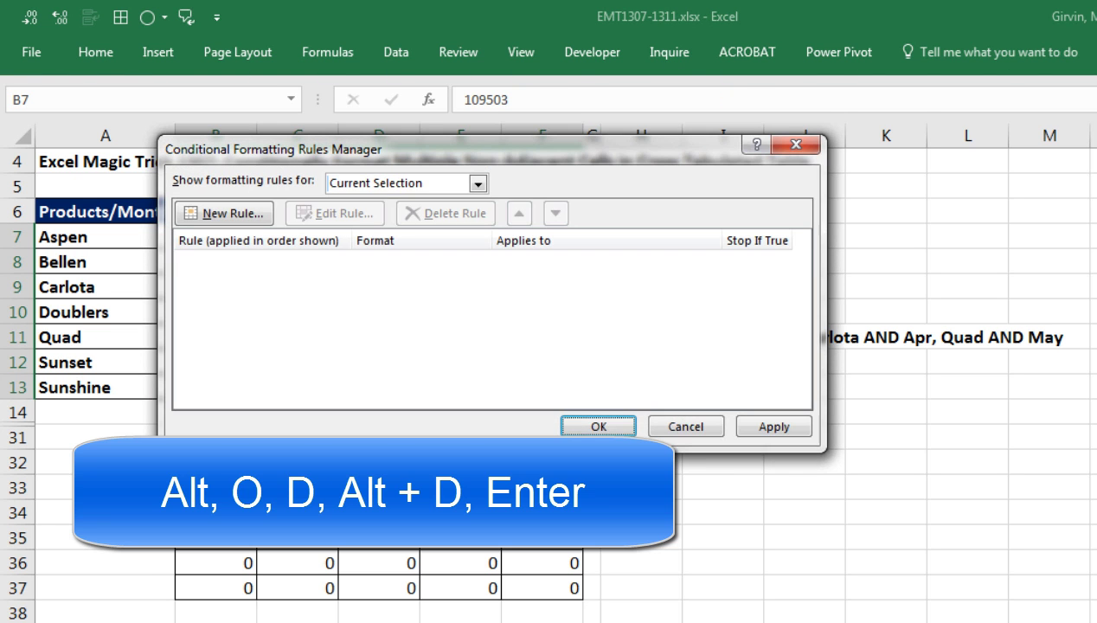
key("Return")
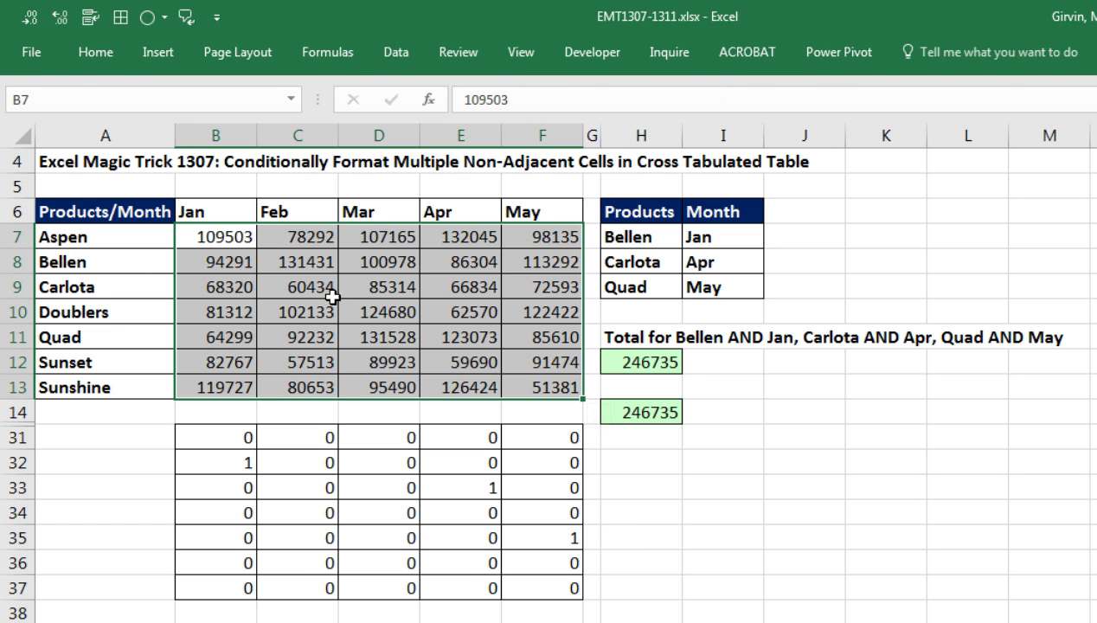
left_click(90, 54)
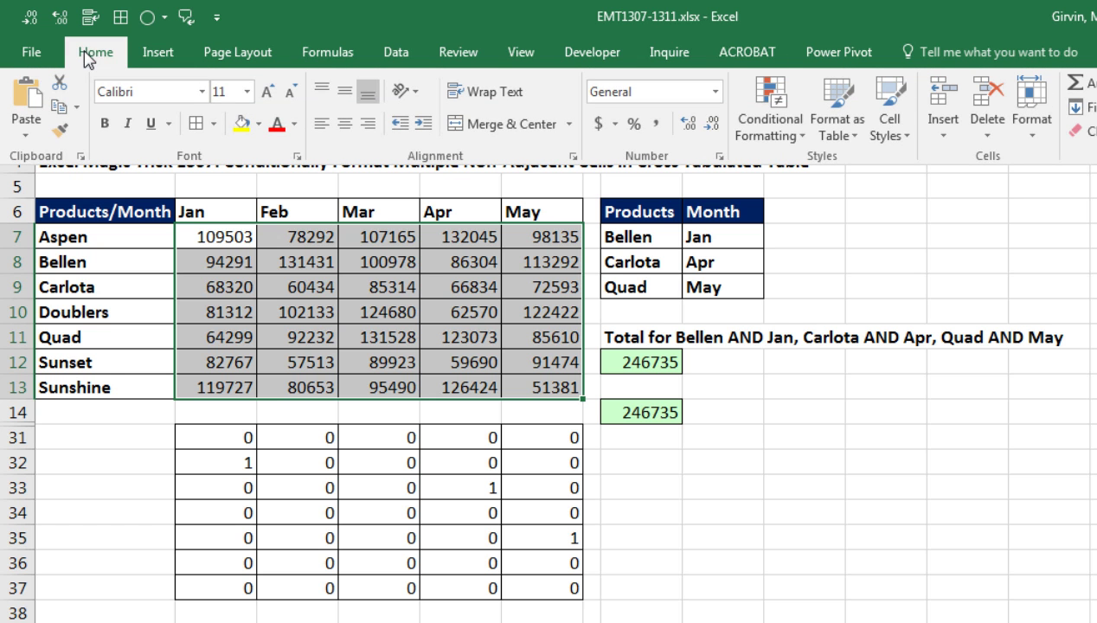
left_click(803, 140)
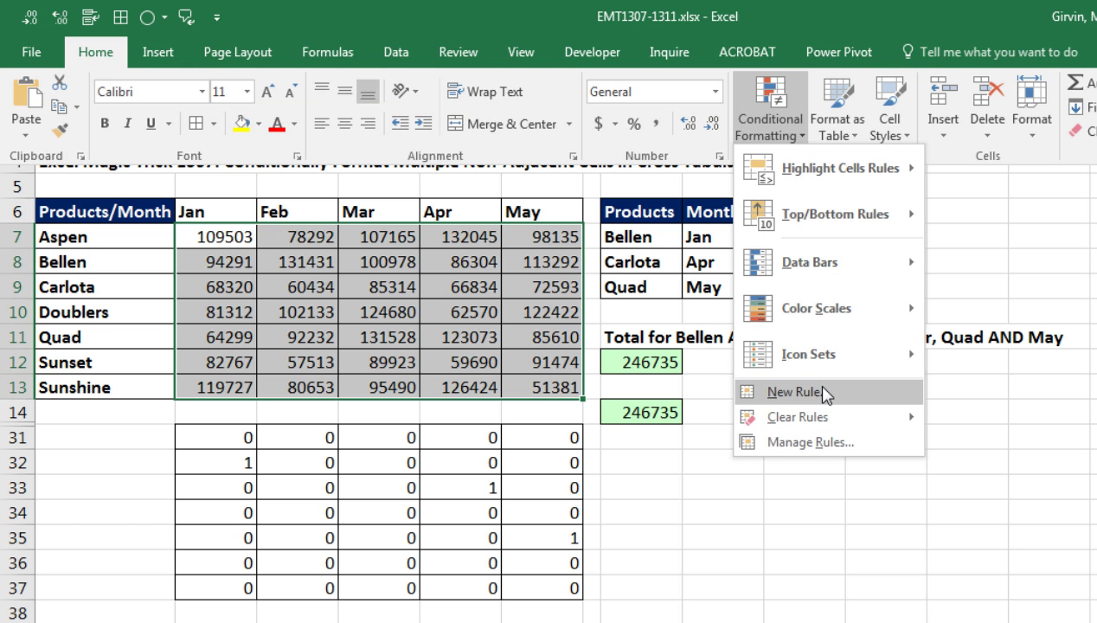
key("Escape")
key("Escape")
Start a formula-based conditional formatting rule for B7:F13 with the copied formula =SUM(($A7=$H$7:$H$9)*(B$6=$I$7:$I$9))
key("alt")
key("h")
key("l")
key("n")
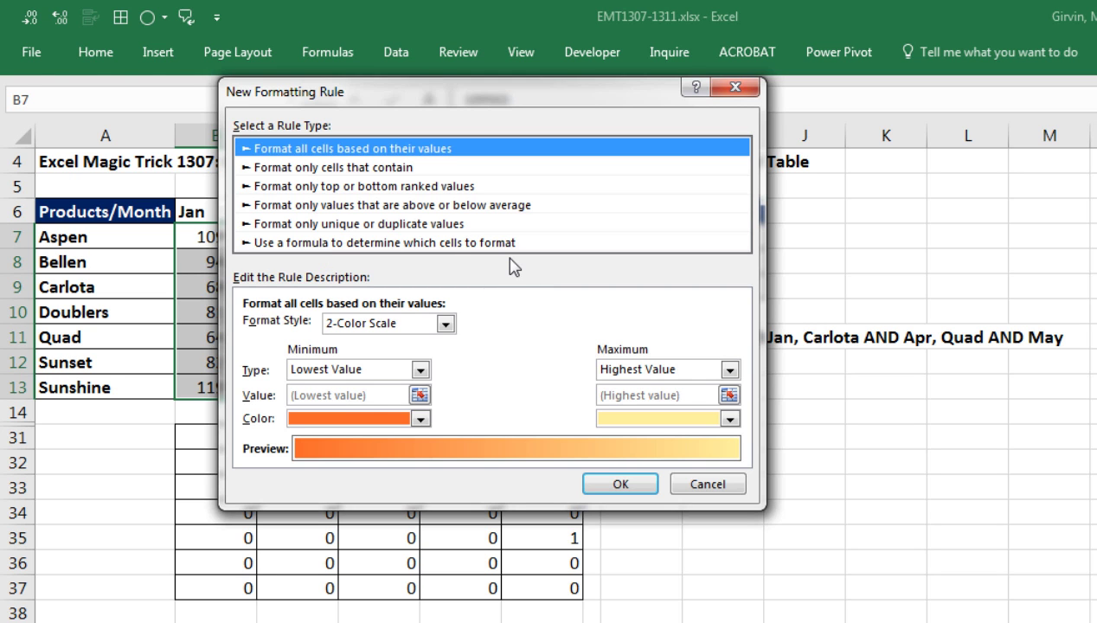
key("Page_Down")
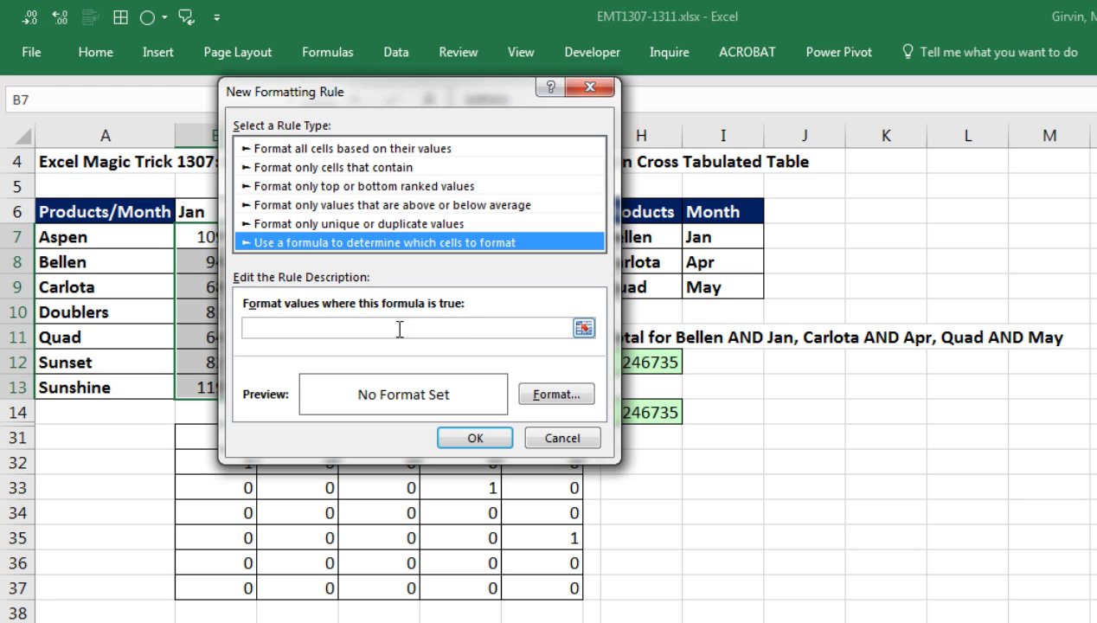
key("Tab")
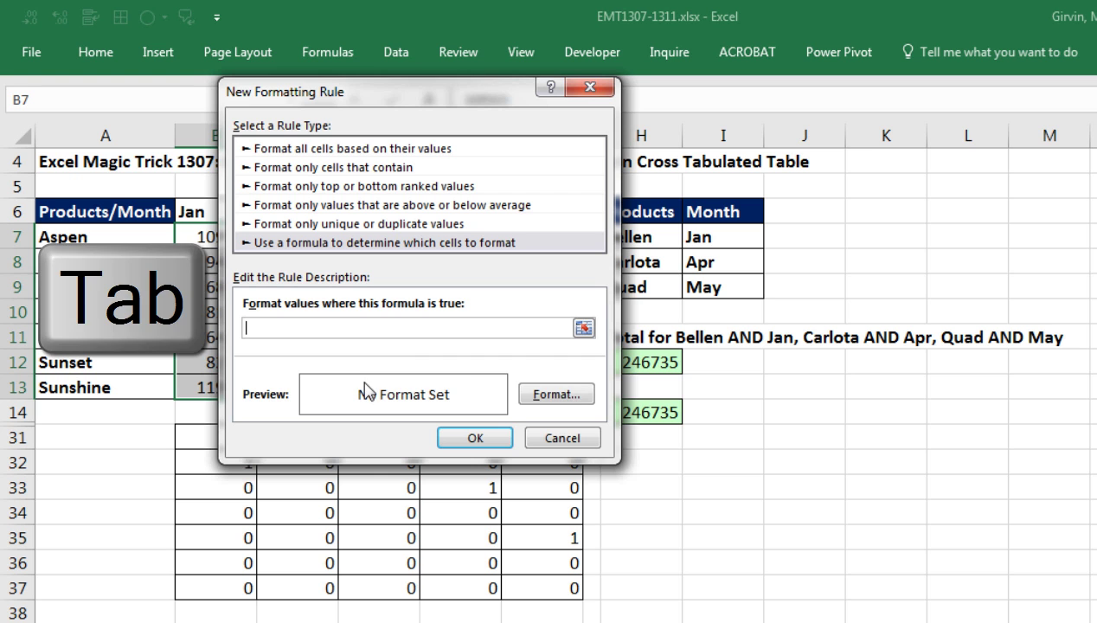
key("ctrl+v")
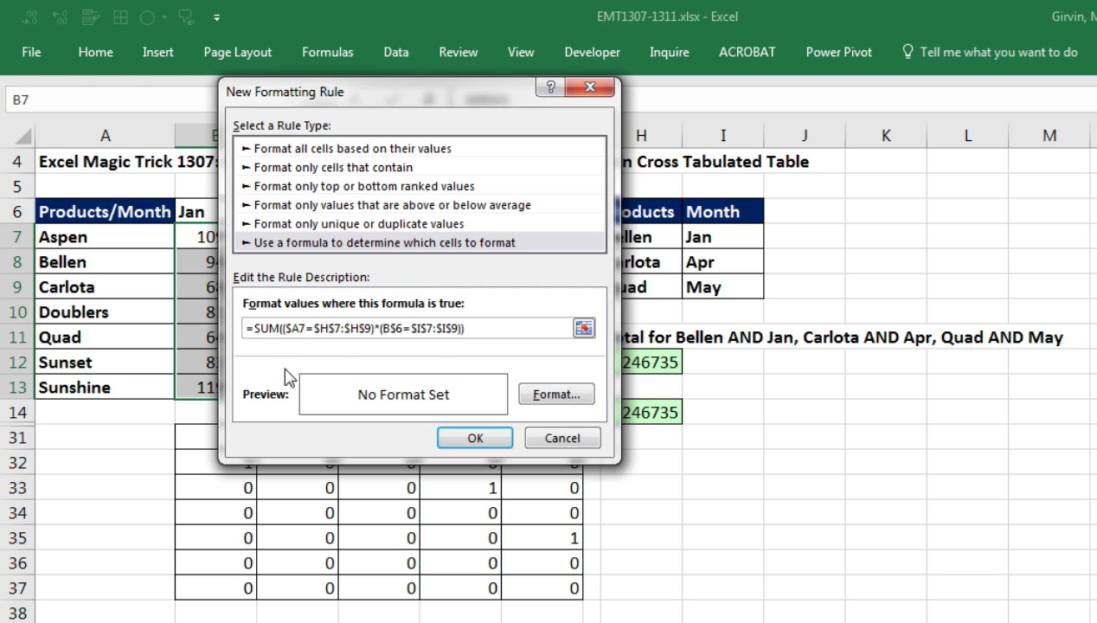
Give the new rule a yellow fill and apply it to B7:F13
left_click(558, 397)
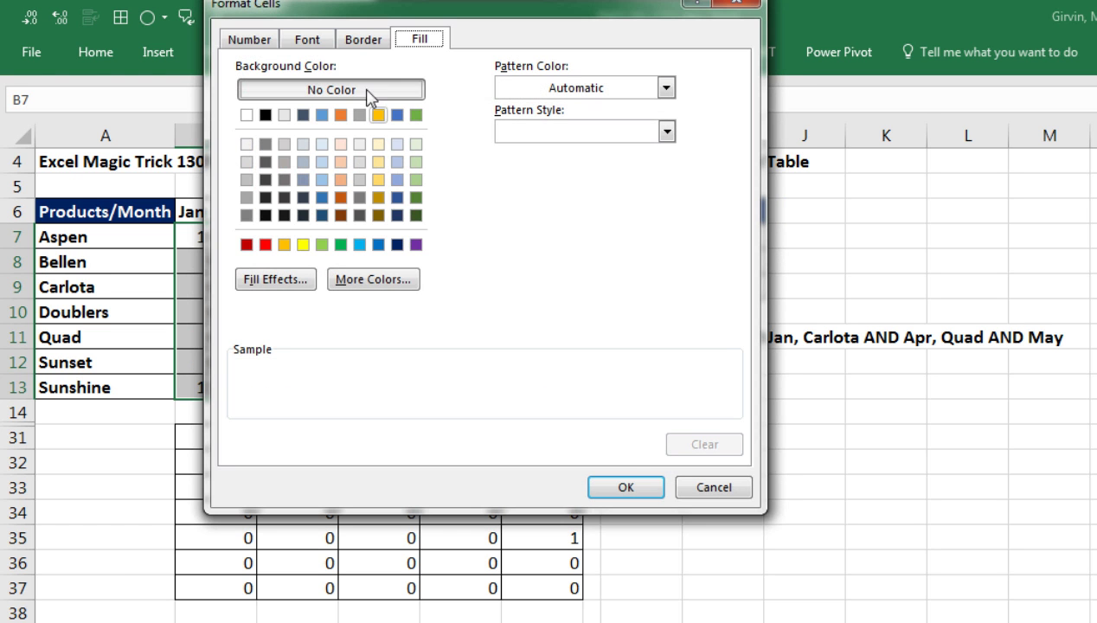
left_click(303, 245)
left_click(627, 488)
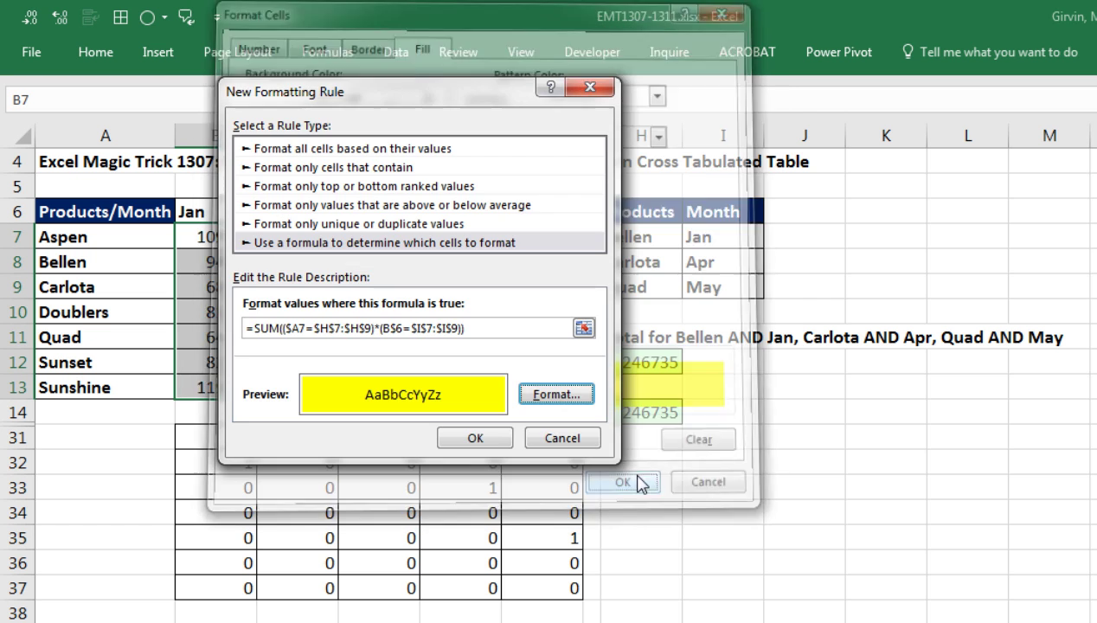
left_click(476, 439)
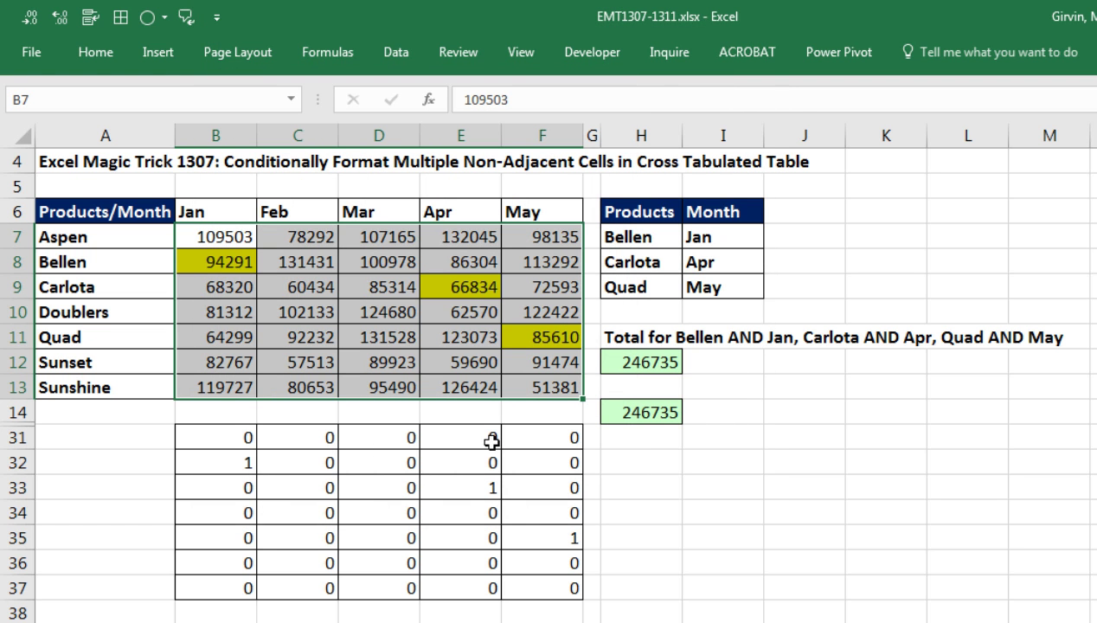
Test the rule by changing the product criterion in H7 to Quad, and undo the change
left_click(657, 243)
type("qua")
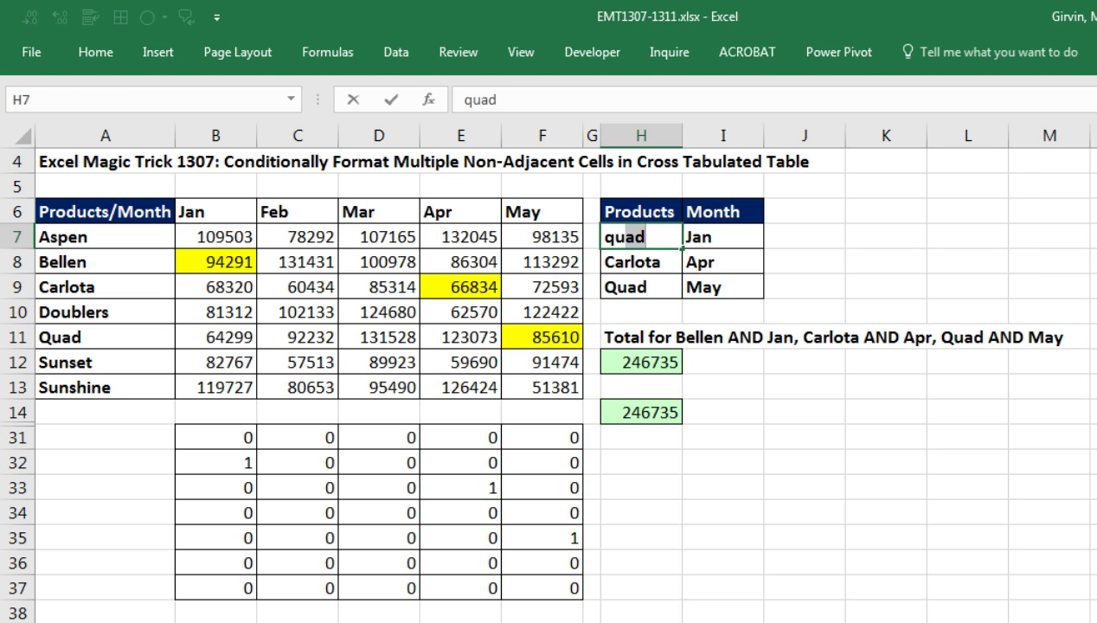
key("Return")
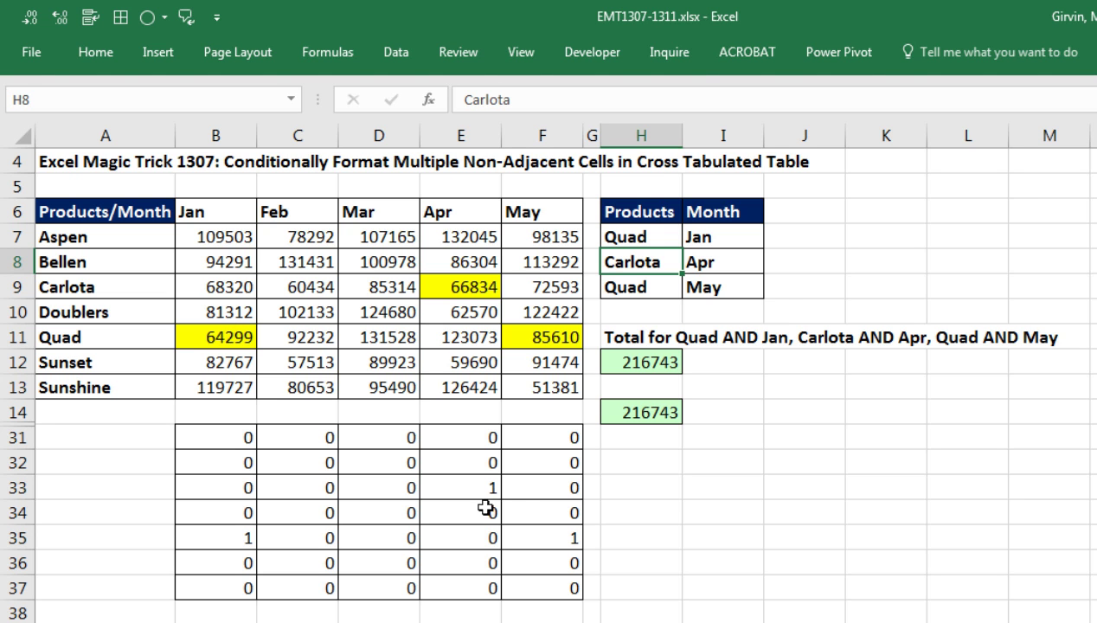
key("ctrl+z")
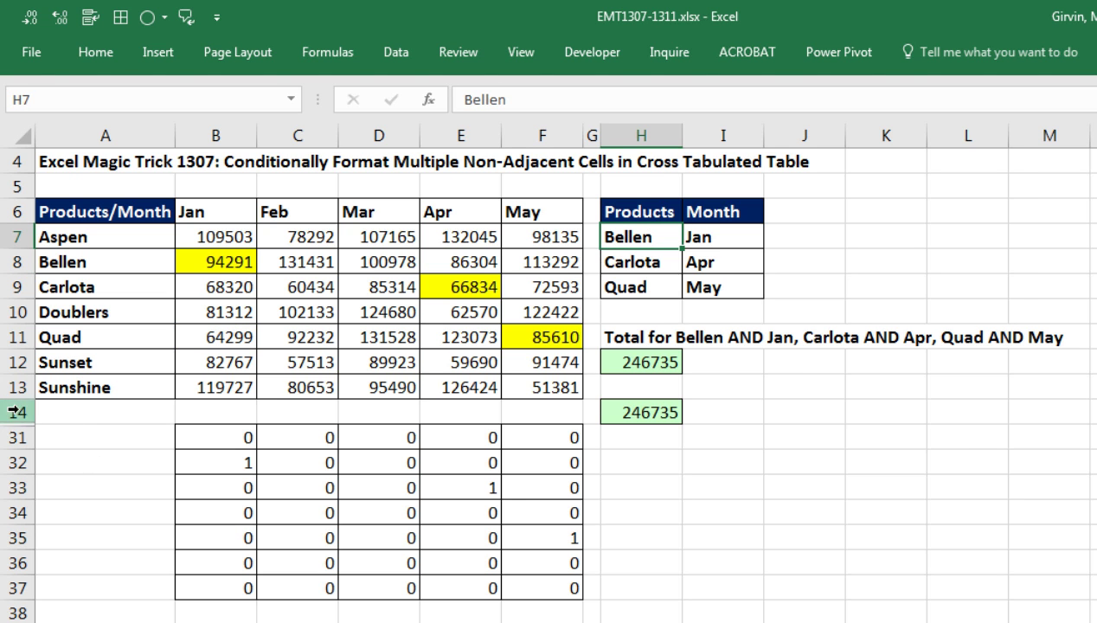
Review the references in B31's SUM formula and re-enter it as an array formula
left_click_drag(17, 412, 20, 433)
left_click(216, 433)
key("F2")
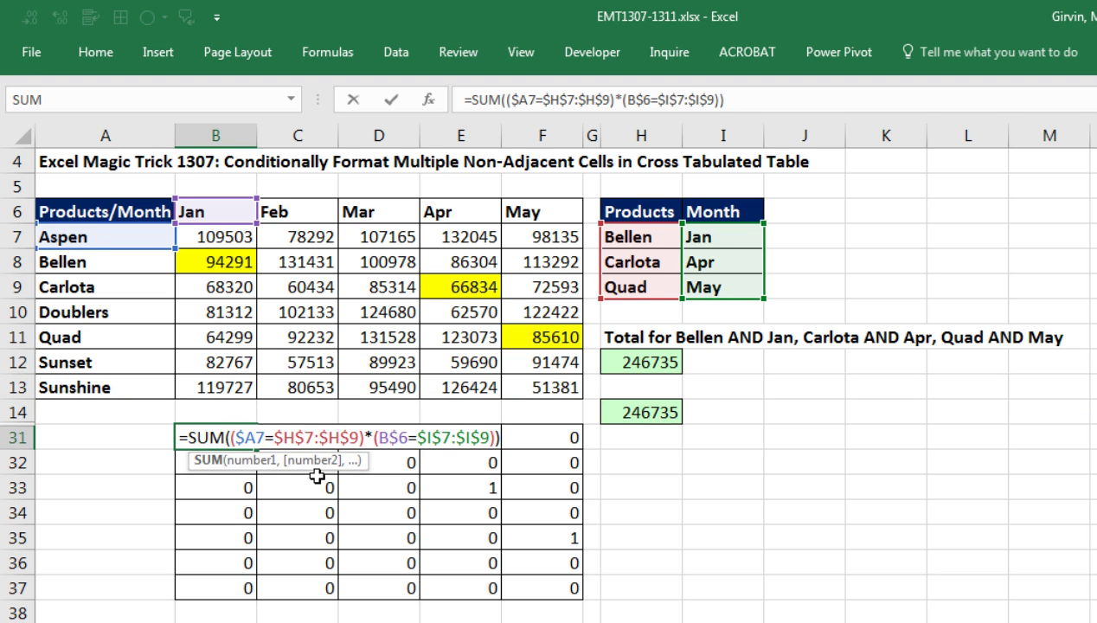
key("ctrl+shift+Return")
Unhide the rows between row 14 and row 31
left_click_drag(9, 413, 15, 445)
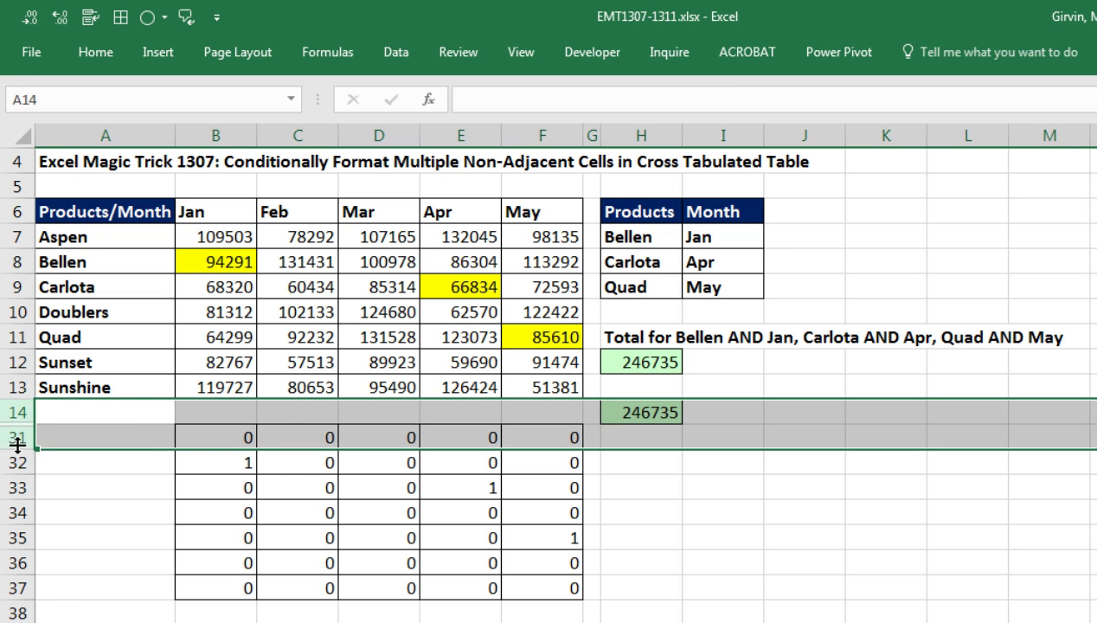
right_click(16, 446)
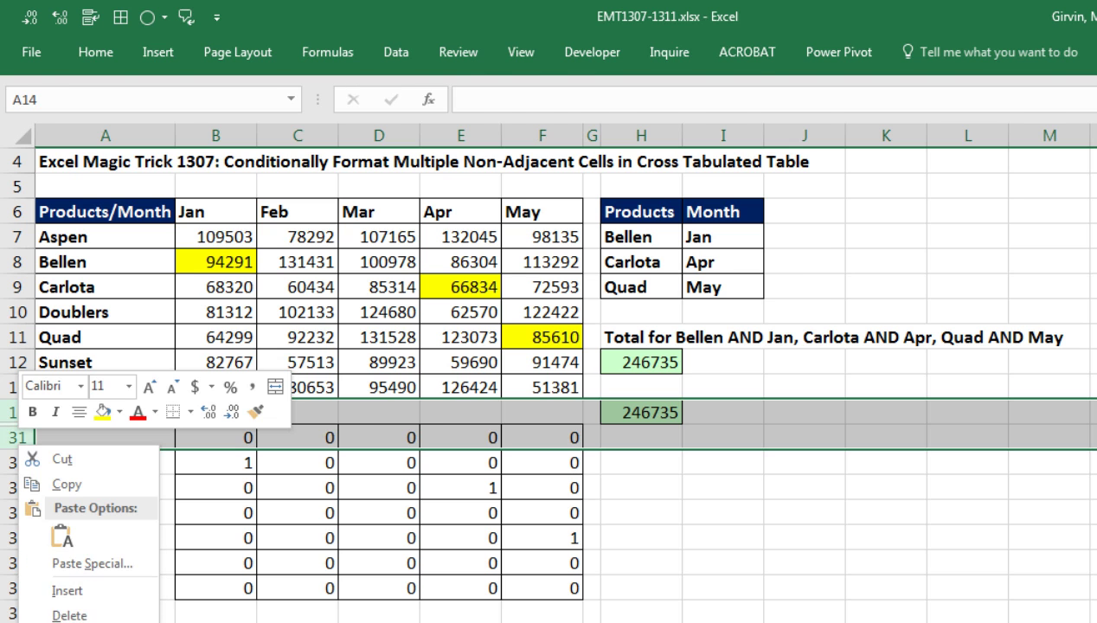
left_click(52, 597)
Compare the OR/AND formula in B15, the multiply-and-add formula in B23 and the SUM array formula in B31
double_click(186, 355)
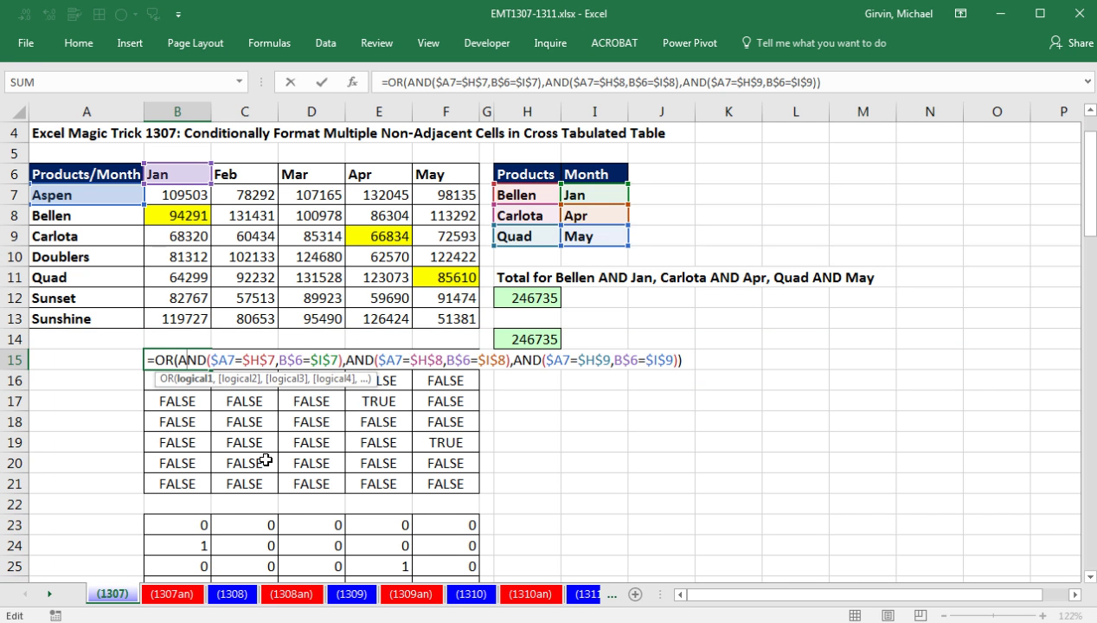
key("Escape")
double_click(194, 522)
scroll(338, 537, "down", 1)
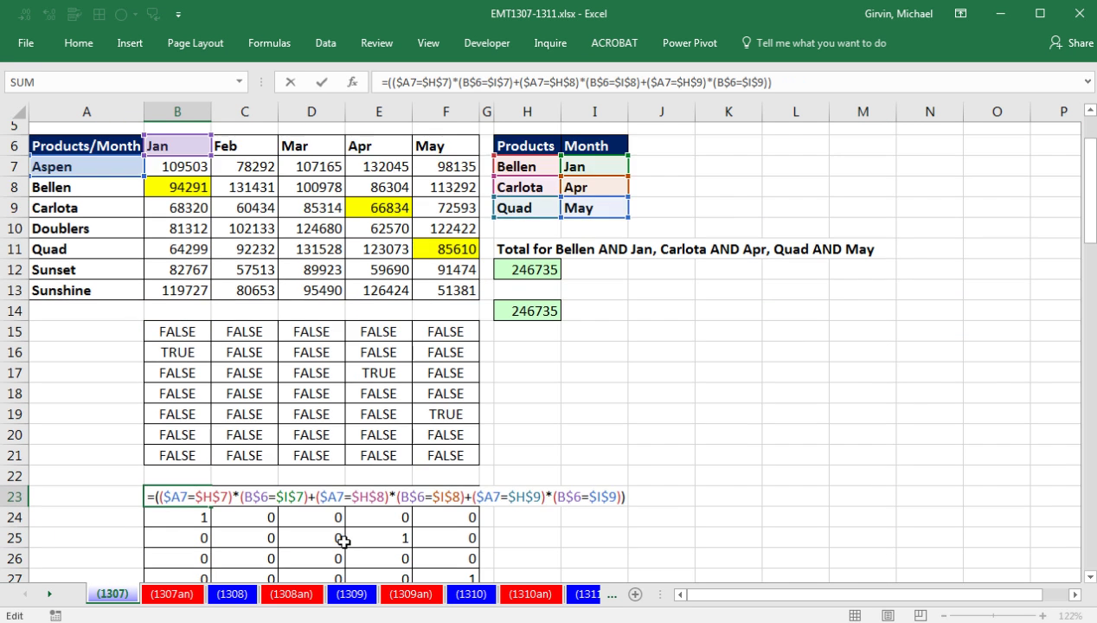
scroll(294, 525, "down", 3)
key("Escape")
double_click(177, 501)
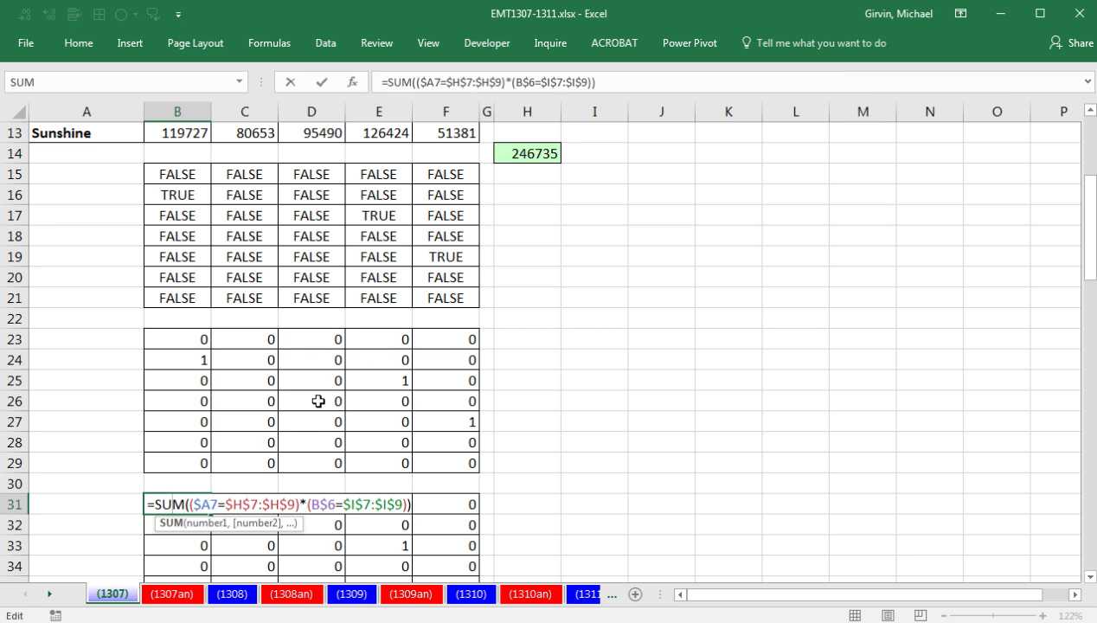
scroll(528, 441, "up", 4)
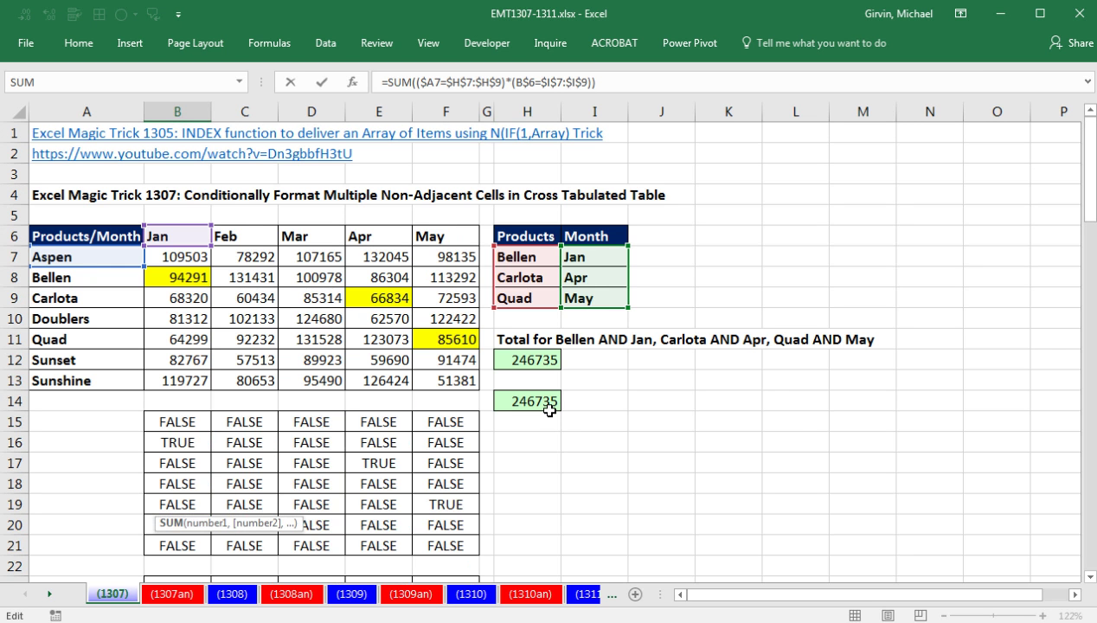